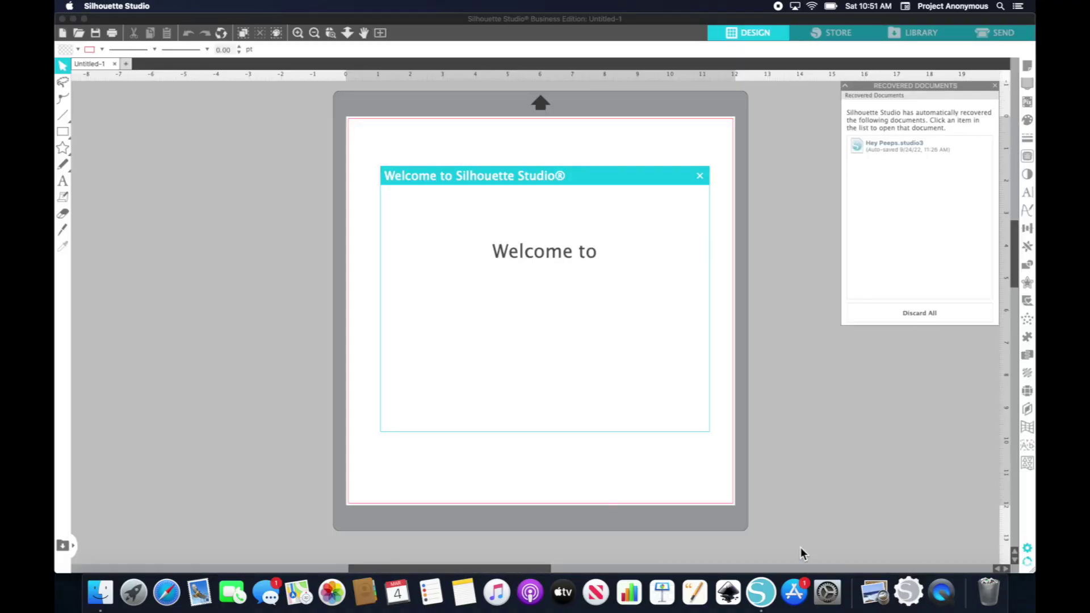
Step: Set the page to the Cameo 12 x 12 in cutting mat with 12x12 media
{"action": "left_click", "coordinate": [700, 176]}
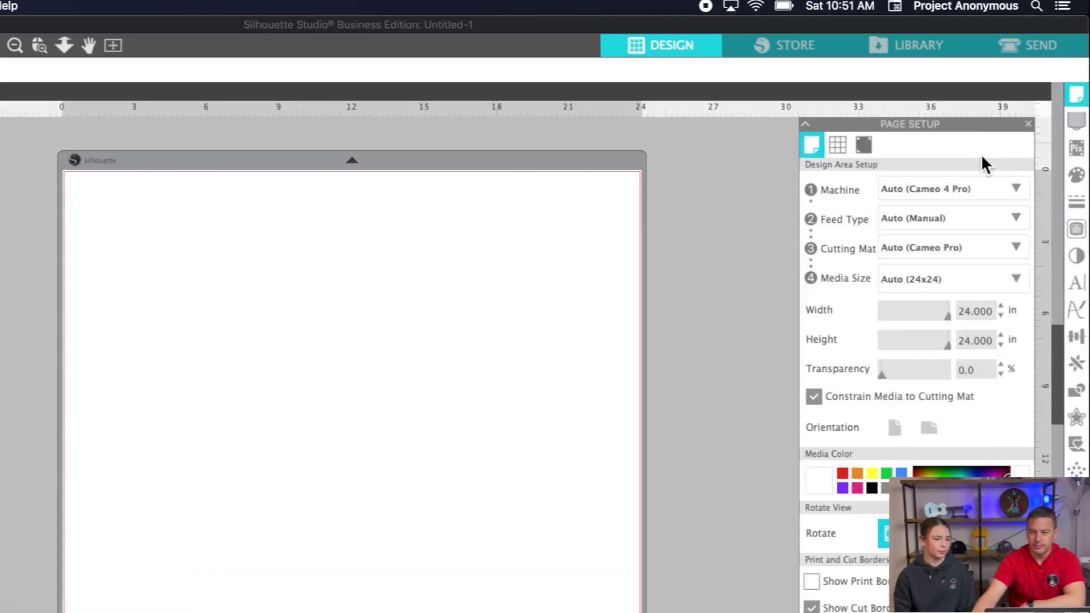
{"action": "left_click", "coordinate": [1016, 277]}
{"action": "left_click", "coordinate": [925, 430]}
{"action": "left_click", "coordinate": [1016, 246]}
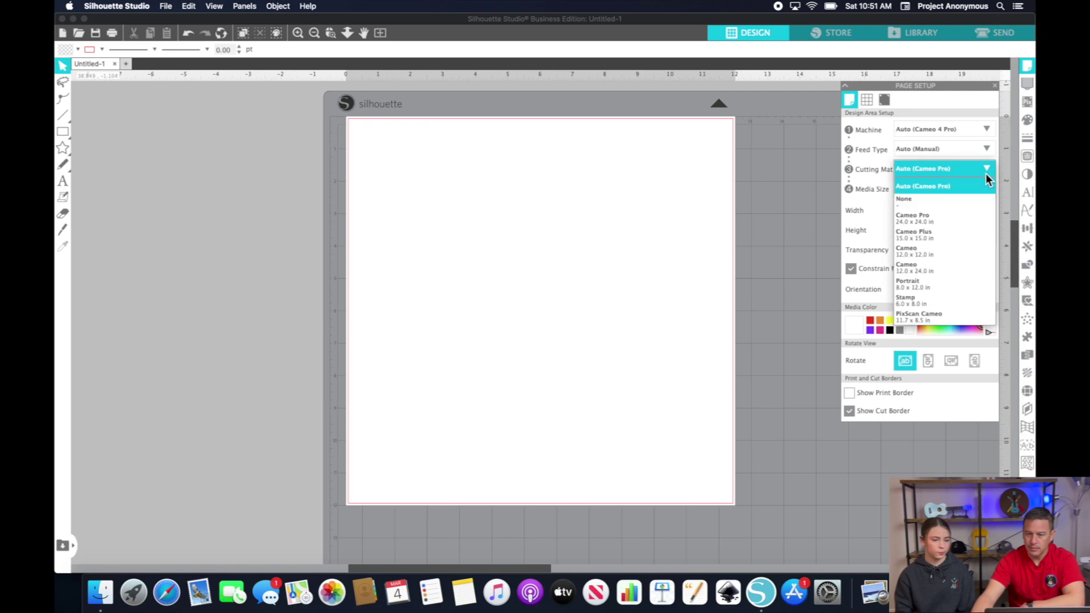
{"action": "left_click", "coordinate": [921, 253]}
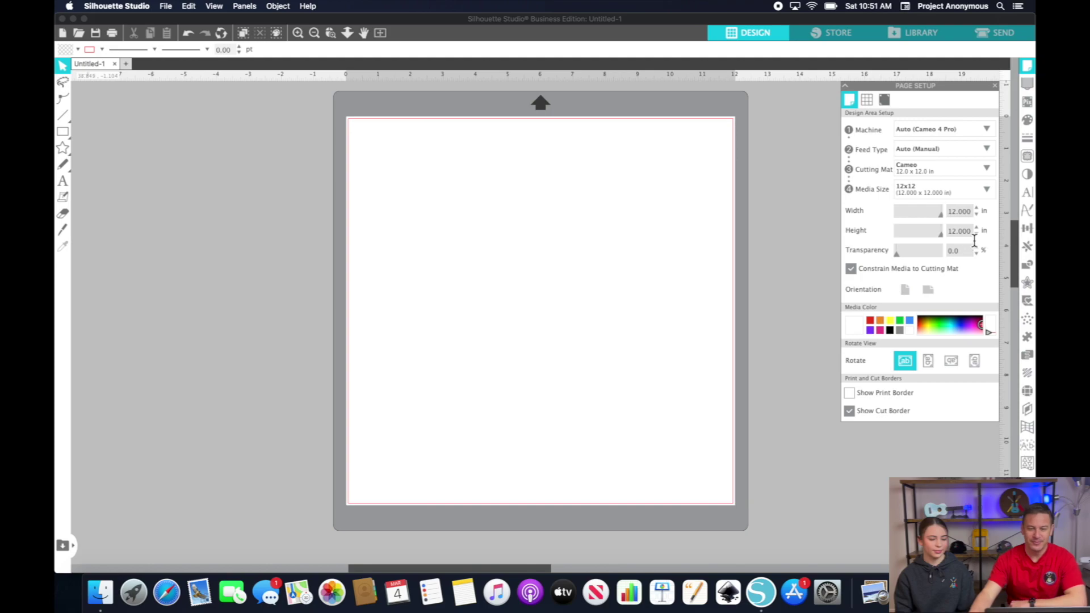
{"action": "left_click", "coordinate": [984, 192]}
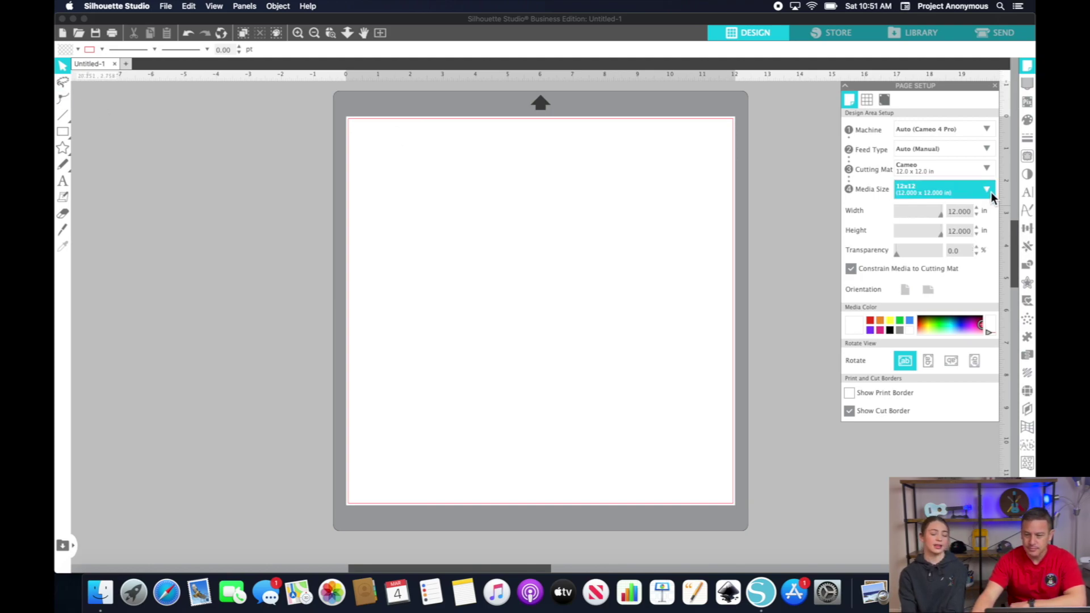
{"action": "left_click", "coordinate": [989, 192]}
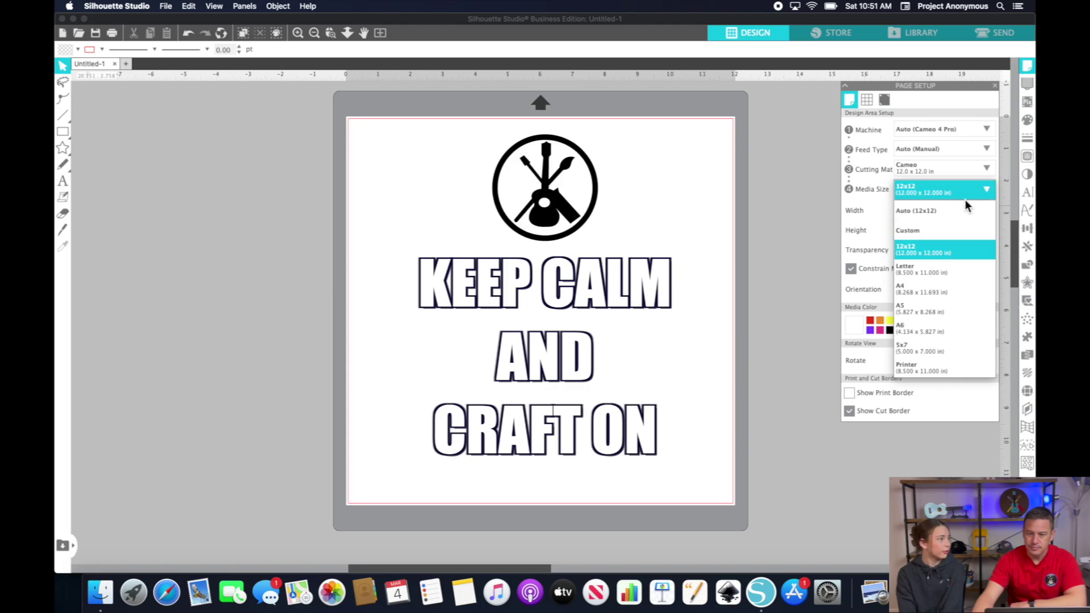
{"action": "left_click", "coordinate": [787, 216]}
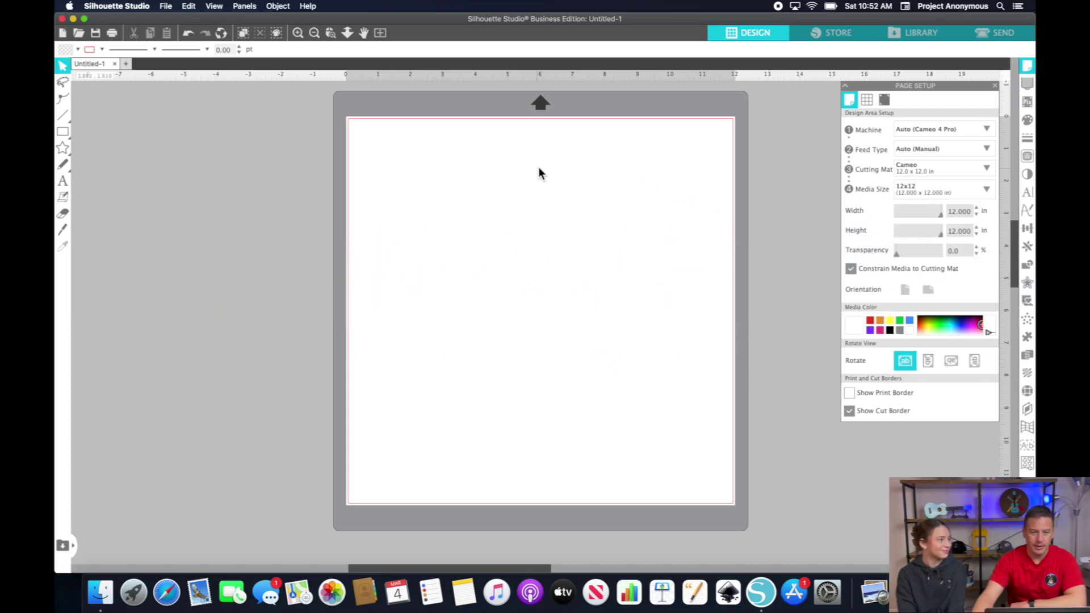
Step: Drag the logo JPEG from the desktop onto the top of the mat
{"action": "left_click_drag", "start_coordinate": [674, 18], "coordinate": [555, 30]}
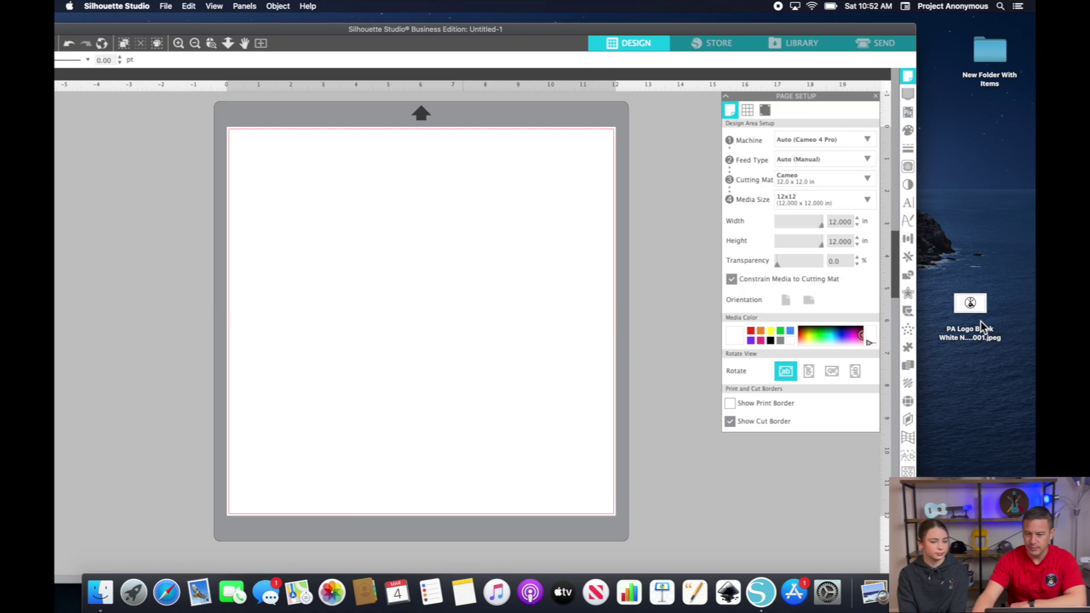
{"action": "left_click_drag", "start_coordinate": [983, 304], "coordinate": [405, 281]}
{"action": "double_click", "coordinate": [475, 25]}
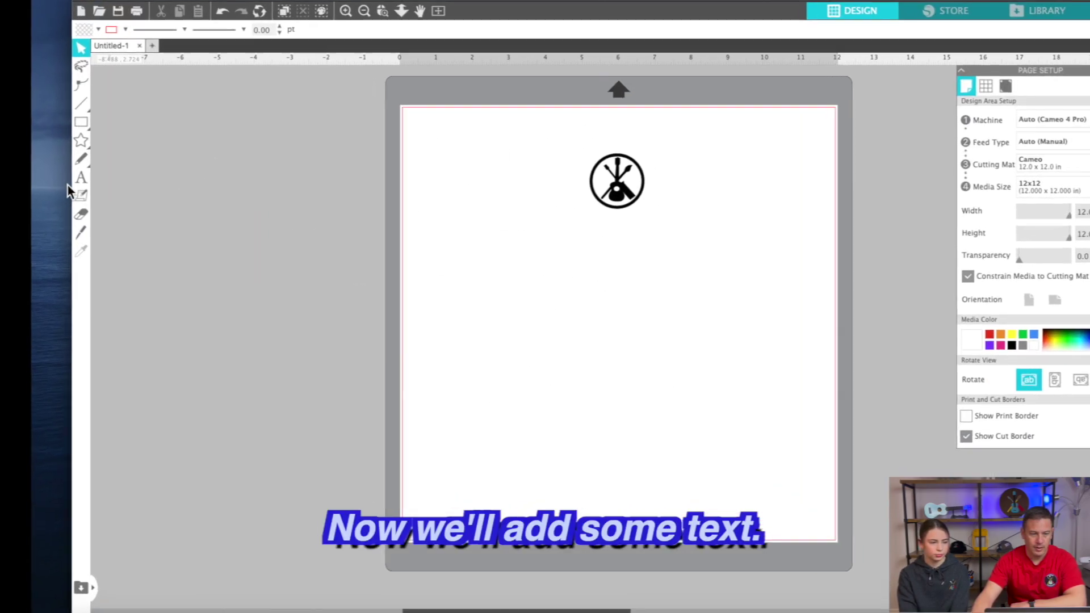
Step: Add the text 'KEEP CALM AND CRAFT ON' below the logo
{"action": "left_click", "coordinate": [98, 181]}
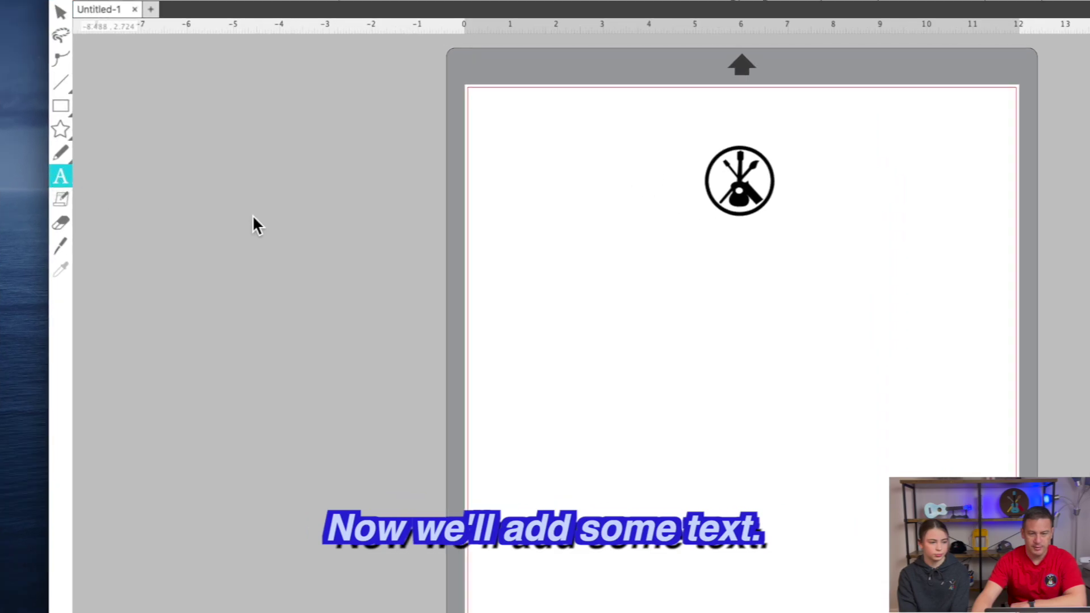
{"action": "left_click", "coordinate": [698, 308]}
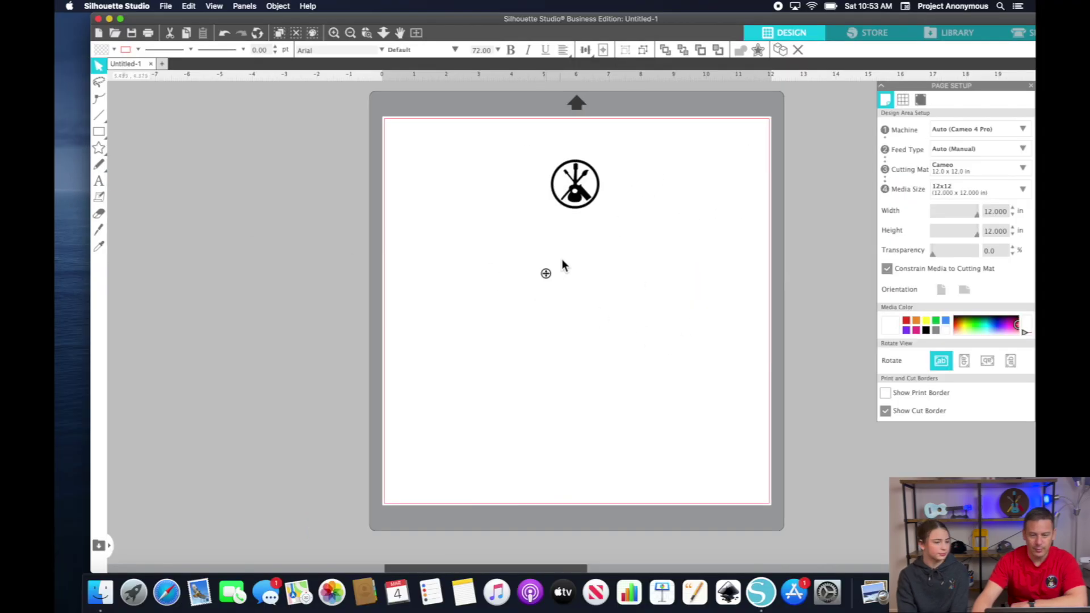
{"action": "mouse_move", "coordinate": [546, 273]}
{"action": "left_mouse_down"}
{"action": "mouse_move", "coordinate": [527, 267]}
{"action": "mouse_move", "coordinate": [564, 262]}
{"action": "left_mouse_up"}
{"action": "type", "text": "KEEP CALM AND CRAFT ON"}
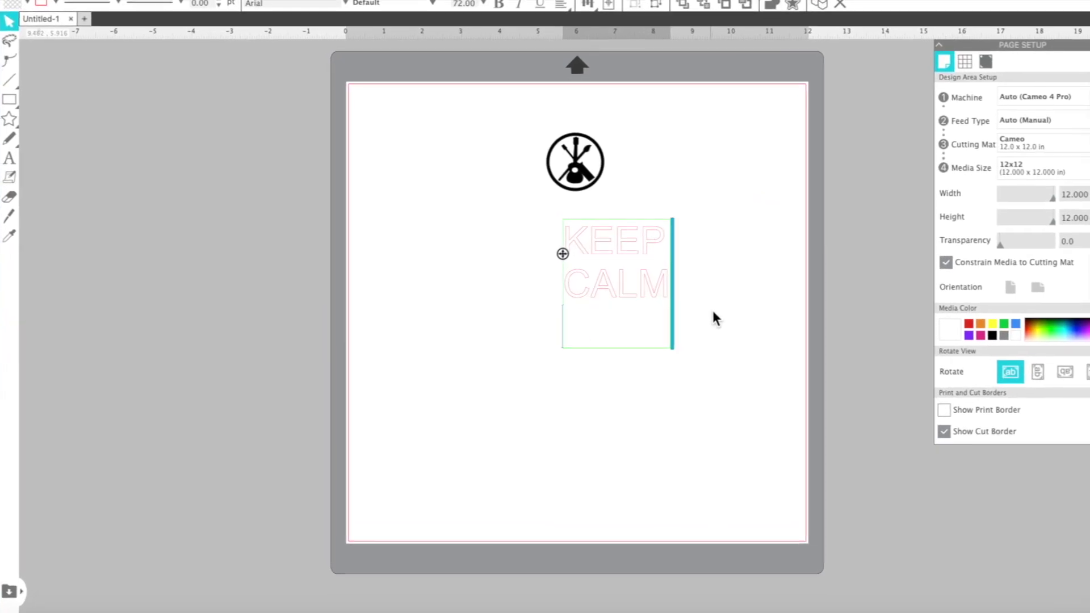
Step: Shrink 'AND' to 36 pt and centre-align all the text lines
{"action": "double_click", "coordinate": [601, 330]}
{"action": "left_click", "coordinate": [450, 35]}
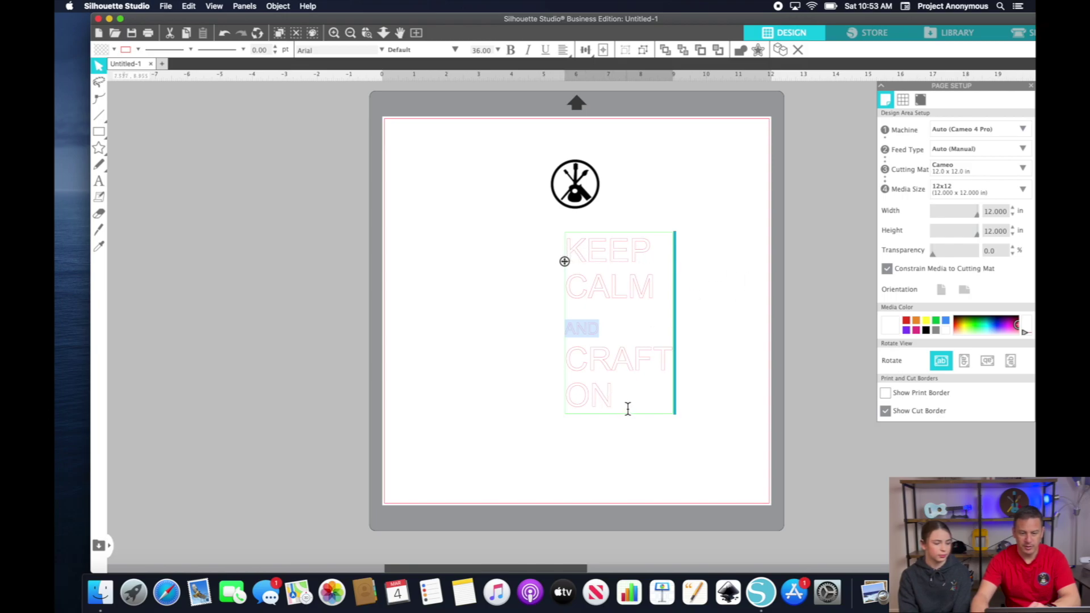
{"action": "left_click_drag", "start_coordinate": [559, 360], "coordinate": [535, 243]}
{"action": "left_click", "coordinate": [585, 50]}
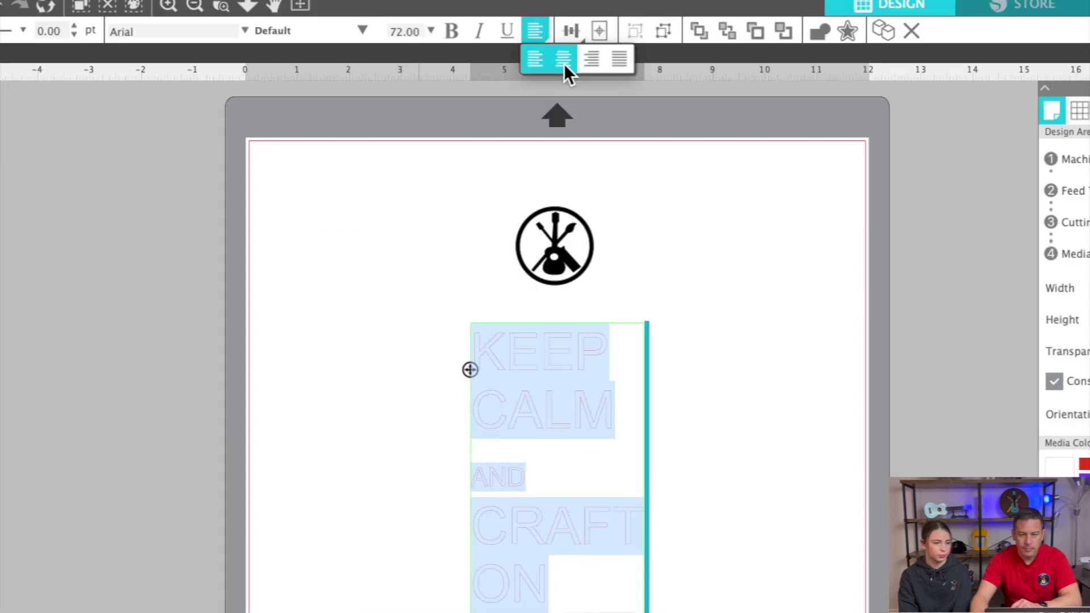
{"action": "left_click", "coordinate": [533, 125]}
{"action": "left_click", "coordinate": [676, 611]}
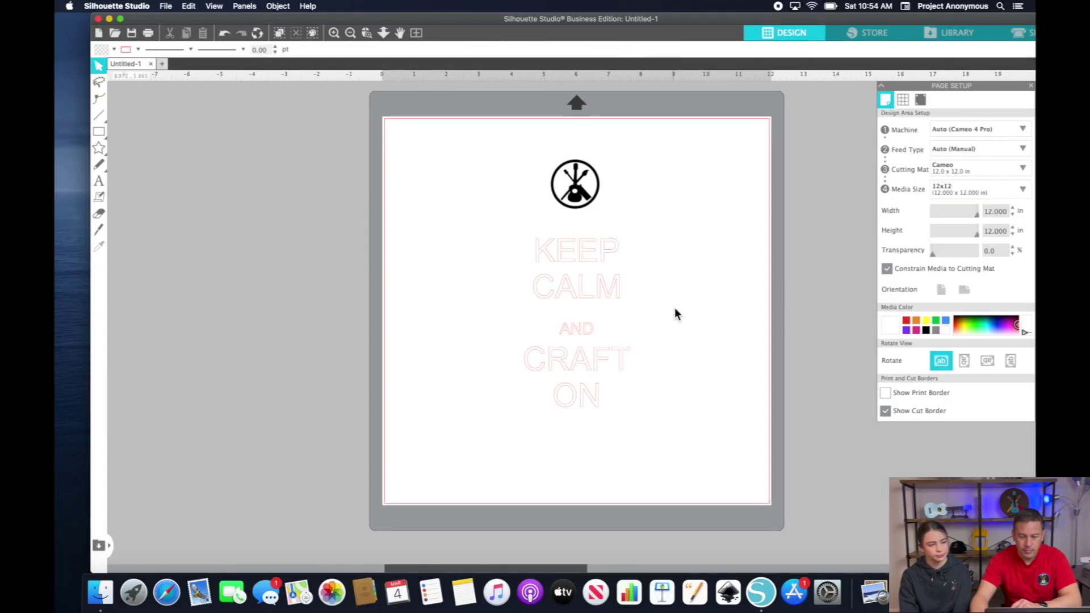
Step: Change the text font to Arial Black
{"action": "left_click", "coordinate": [554, 262]}
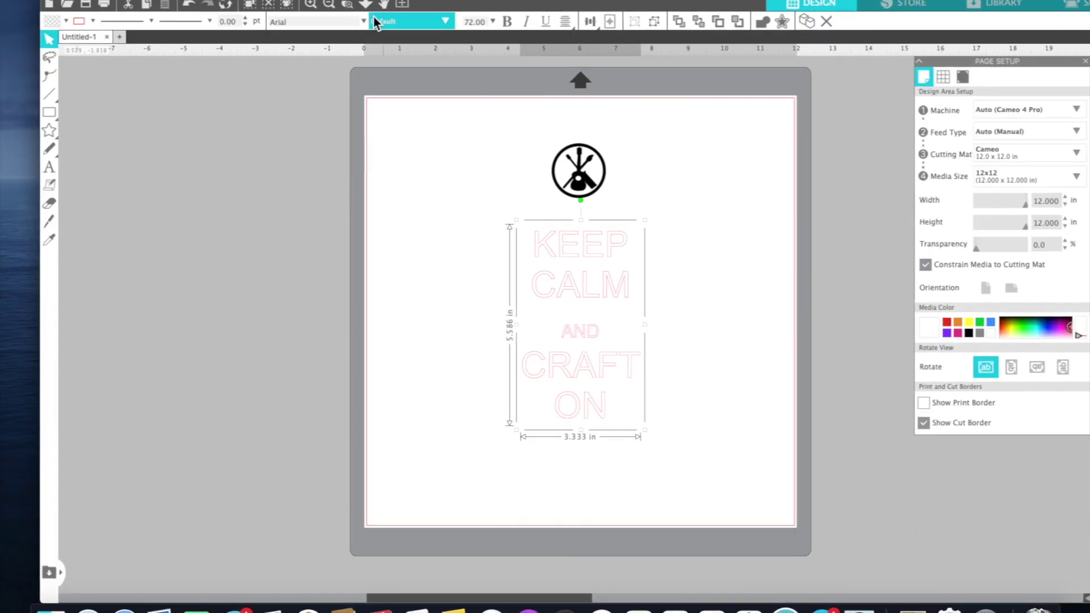
{"action": "left_click", "coordinate": [382, 49]}
{"action": "left_click", "coordinate": [283, 183]}
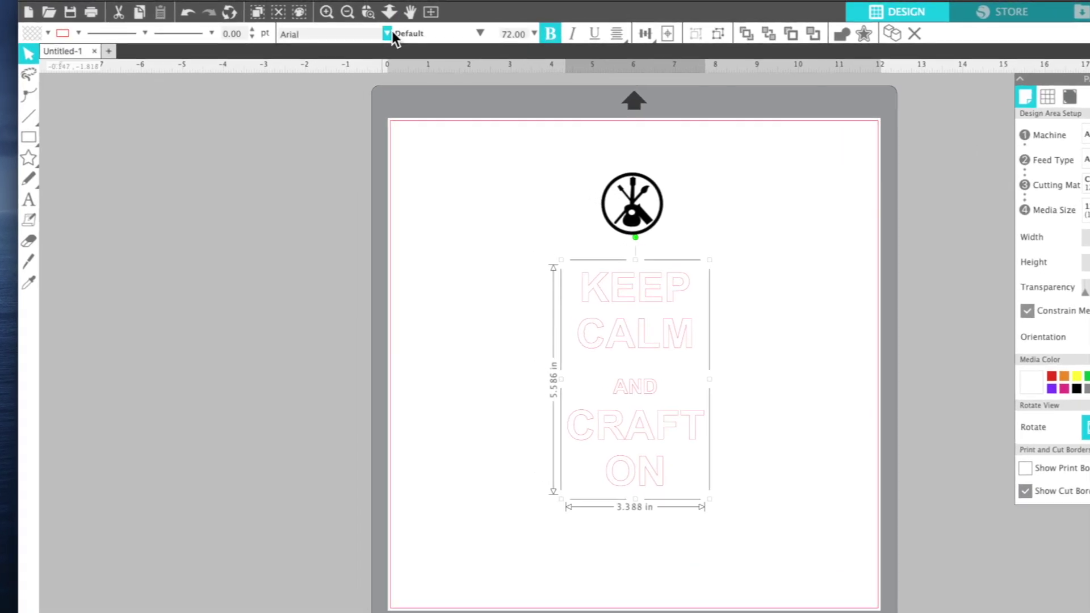
{"action": "left_click", "coordinate": [395, 38]}
{"action": "left_click", "coordinate": [407, 286]}
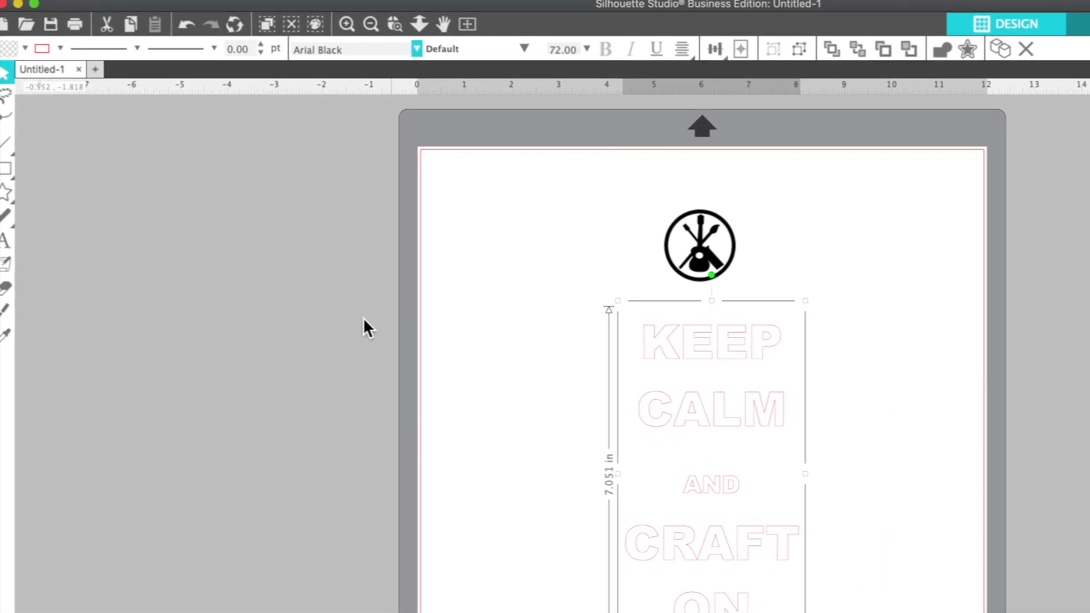
{"action": "left_click", "coordinate": [349, 290]}
Step: Ungroup the text block into separate letters
{"action": "left_click", "coordinate": [593, 273]}
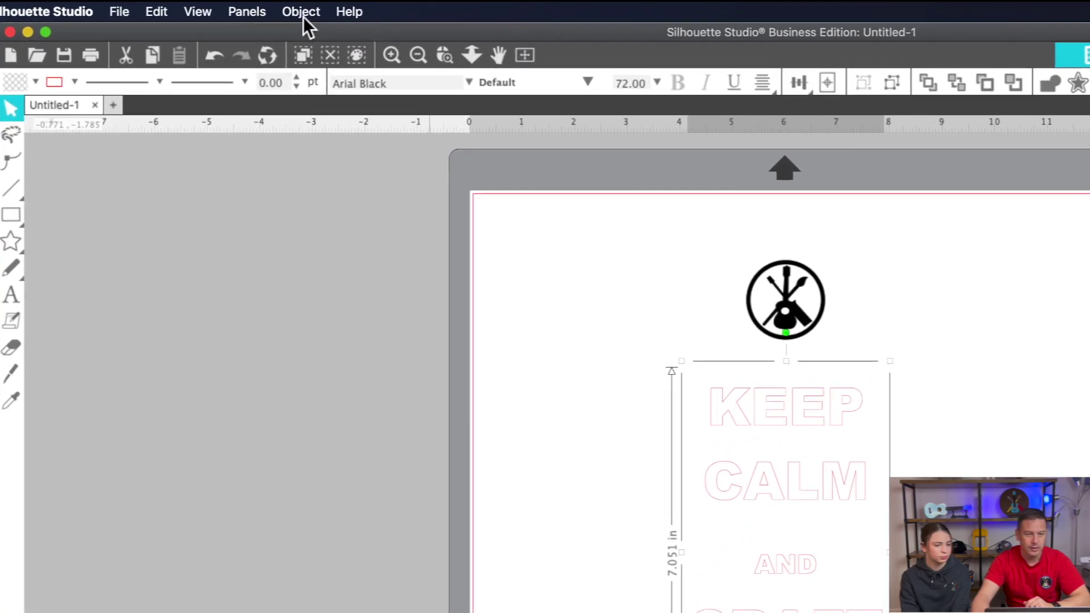
{"action": "left_click", "coordinate": [277, 7]}
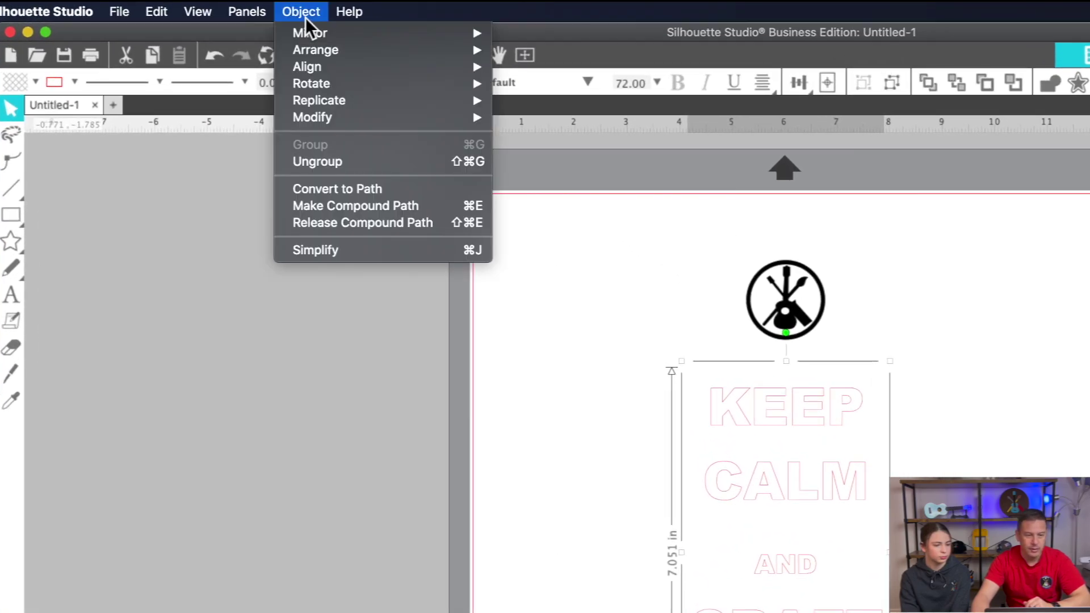
{"action": "left_click", "coordinate": [326, 162]}
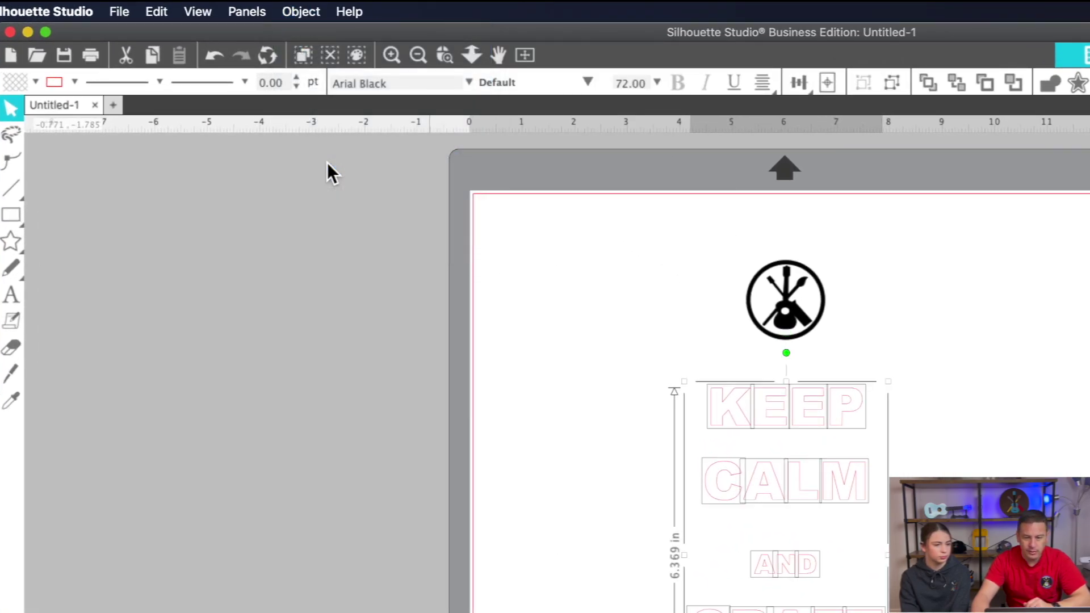
Step: Group the letters of CALM, KEEP and AND into individual words
{"action": "left_click_drag", "start_coordinate": [517, 277], "coordinate": [673, 306]}
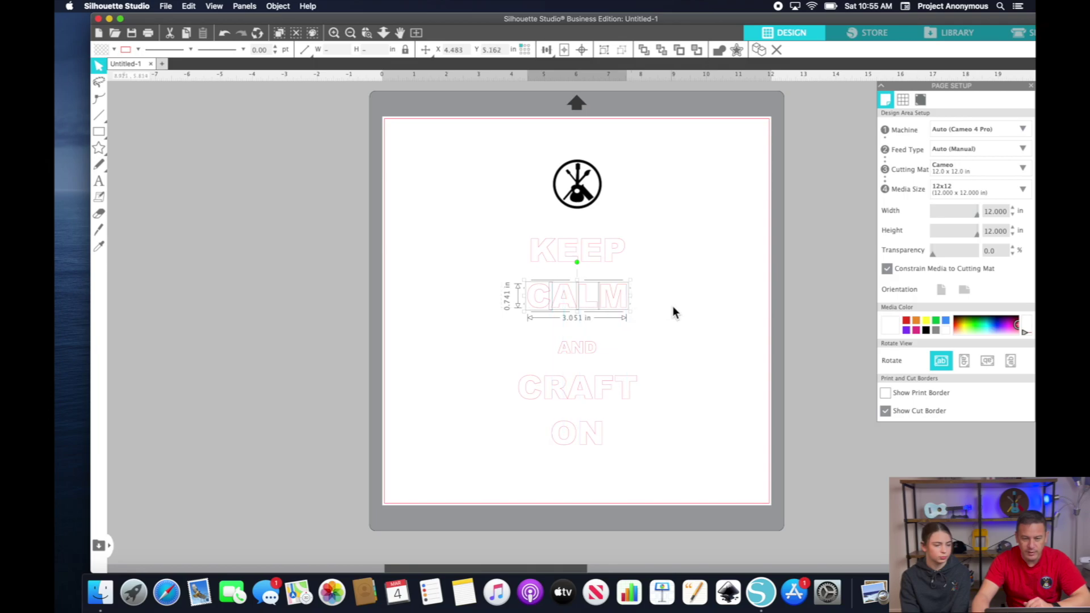
{"action": "left_click", "coordinate": [279, 6]}
{"action": "mouse_move", "coordinate": [312, 76]}
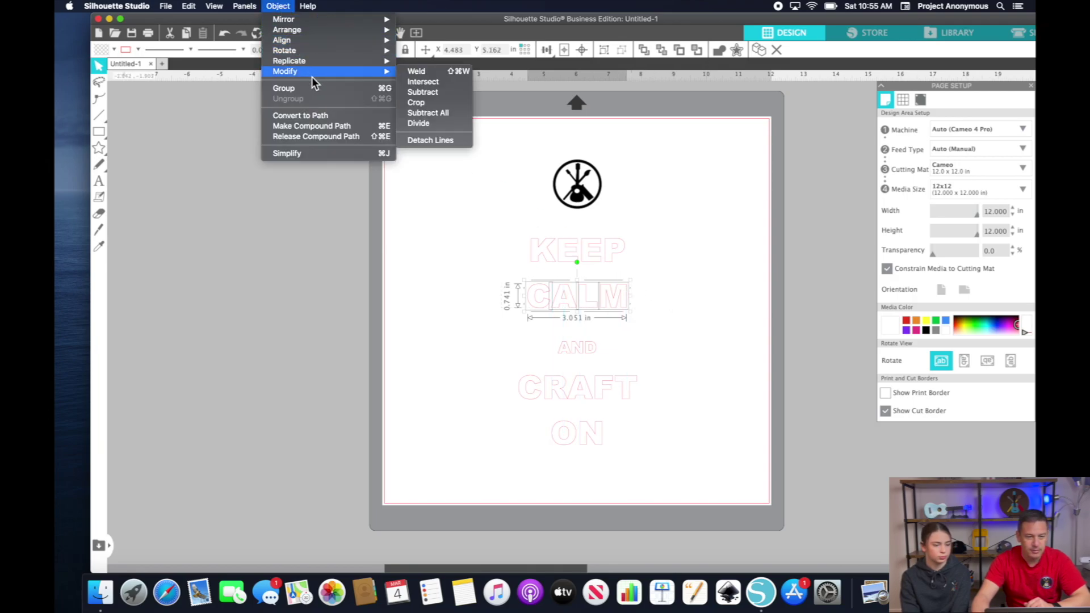
{"action": "left_click", "coordinate": [369, 90]}
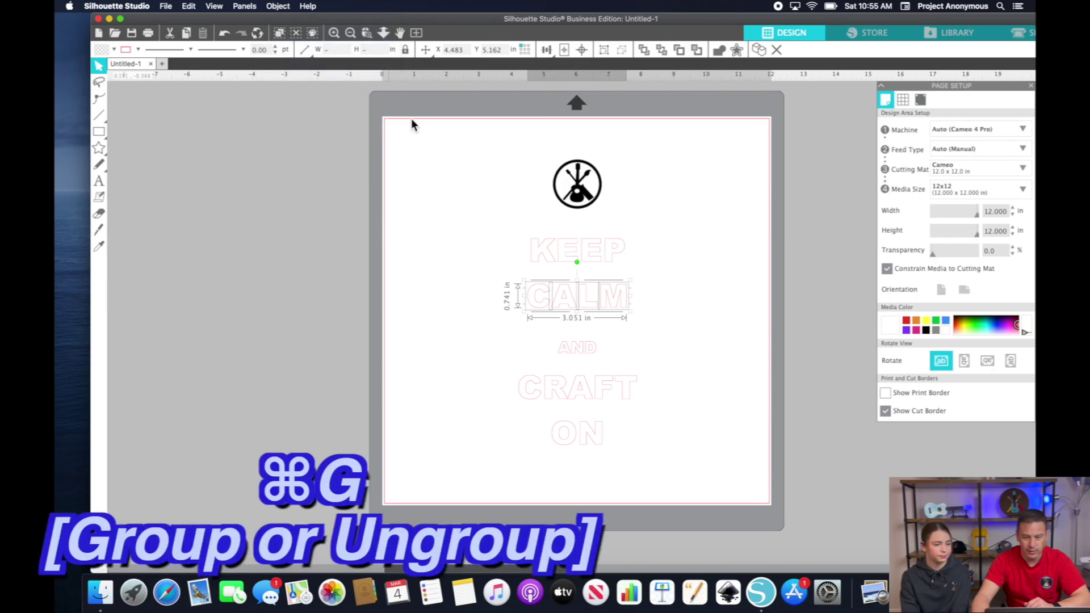
{"action": "left_click_drag", "start_coordinate": [502, 230], "coordinate": [629, 264]}
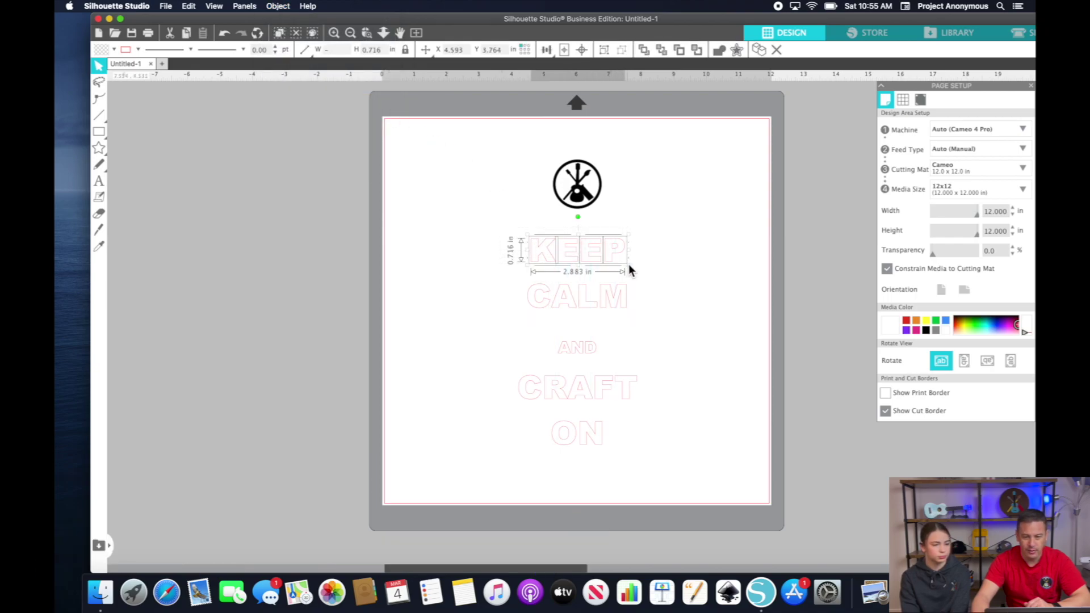
{"action": "key", "text": "super+g"}
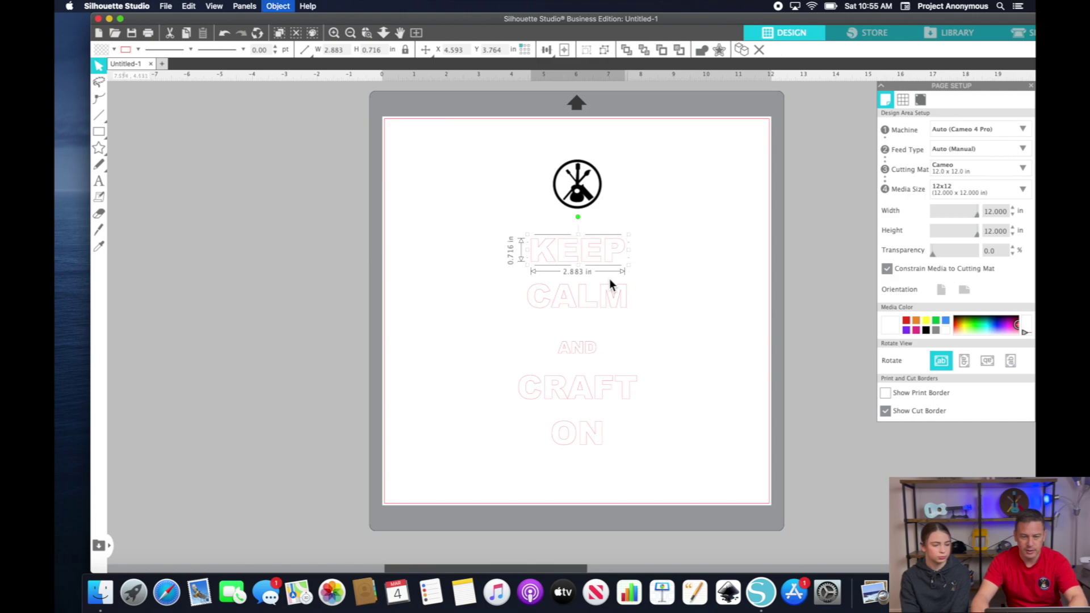
{"action": "left_click_drag", "start_coordinate": [544, 339], "coordinate": [603, 358]}
{"action": "key", "text": "super+g"}
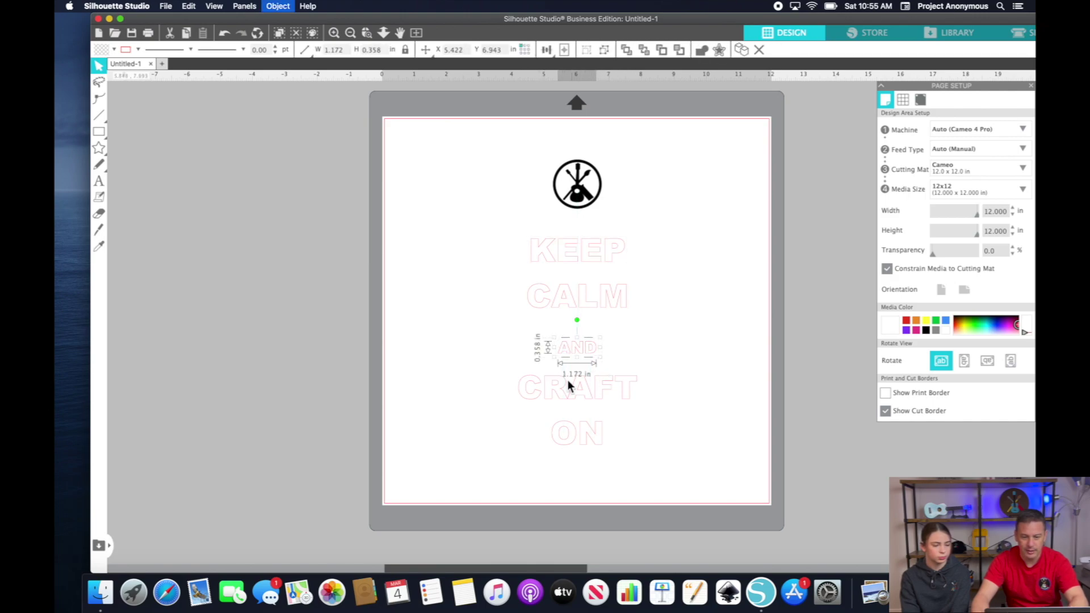
Step: Group CRAFT as a word and restack all the words with even spacing
{"action": "left_click_drag", "start_coordinate": [504, 374], "coordinate": [637, 401]}
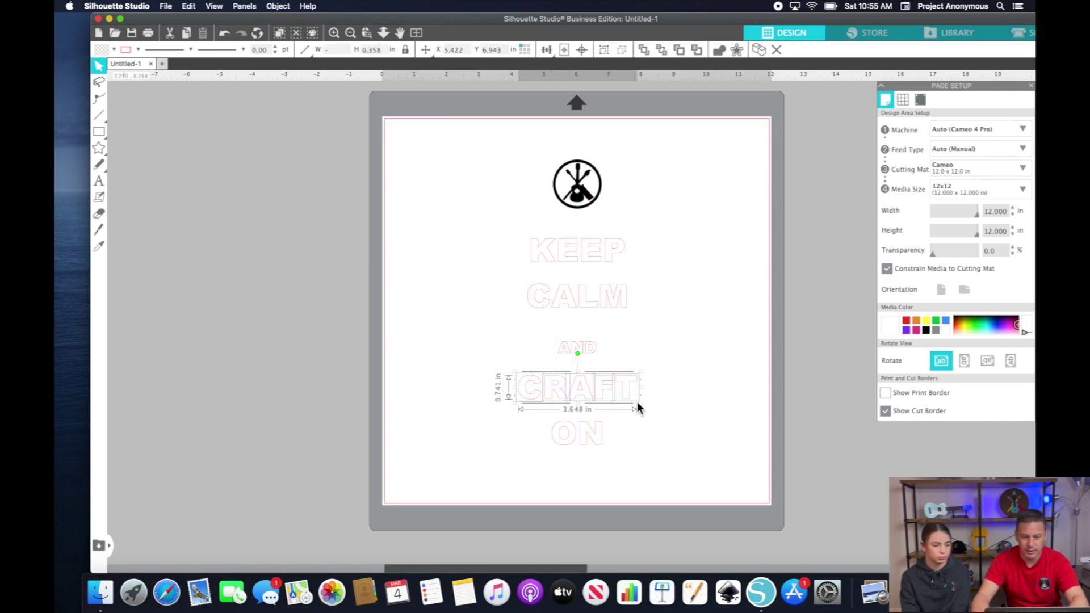
{"action": "key", "text": "super+g"}
{"action": "left_click", "coordinate": [579, 307]}
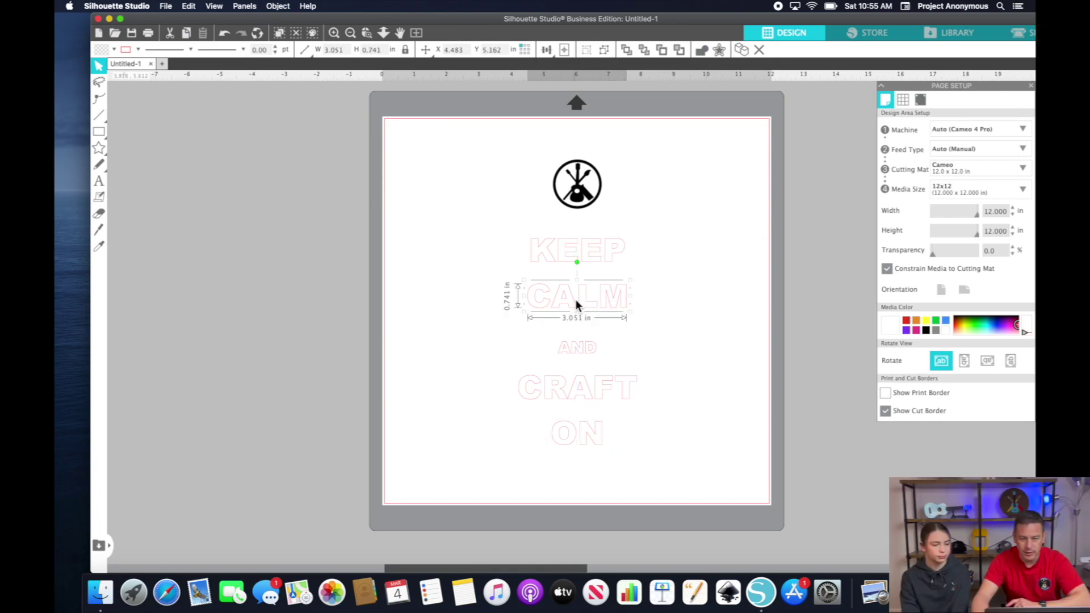
{"action": "left_click_drag", "start_coordinate": [577, 304], "coordinate": [579, 269]}
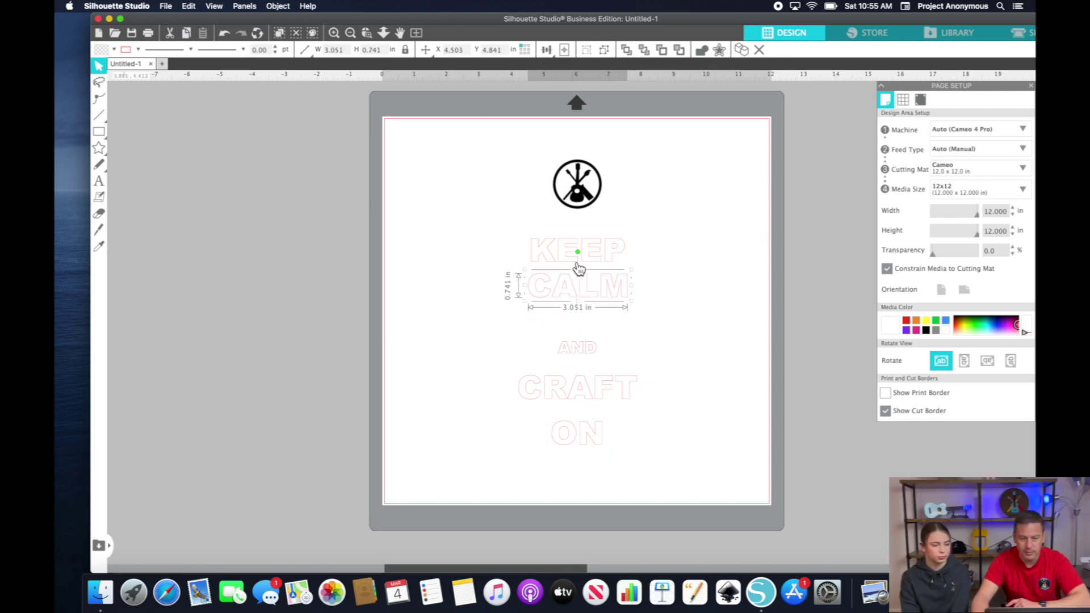
{"action": "left_click_drag", "start_coordinate": [638, 304], "coordinate": [546, 175]}
{"action": "left_click_drag", "start_coordinate": [577, 250], "coordinate": [577, 238]}
{"action": "left_click_drag", "start_coordinate": [578, 348], "coordinate": [577, 304]}
{"action": "left_click_drag", "start_coordinate": [520, 387], "coordinate": [641, 448]}
{"action": "left_click_drag", "start_coordinate": [578, 386], "coordinate": [577, 340]}
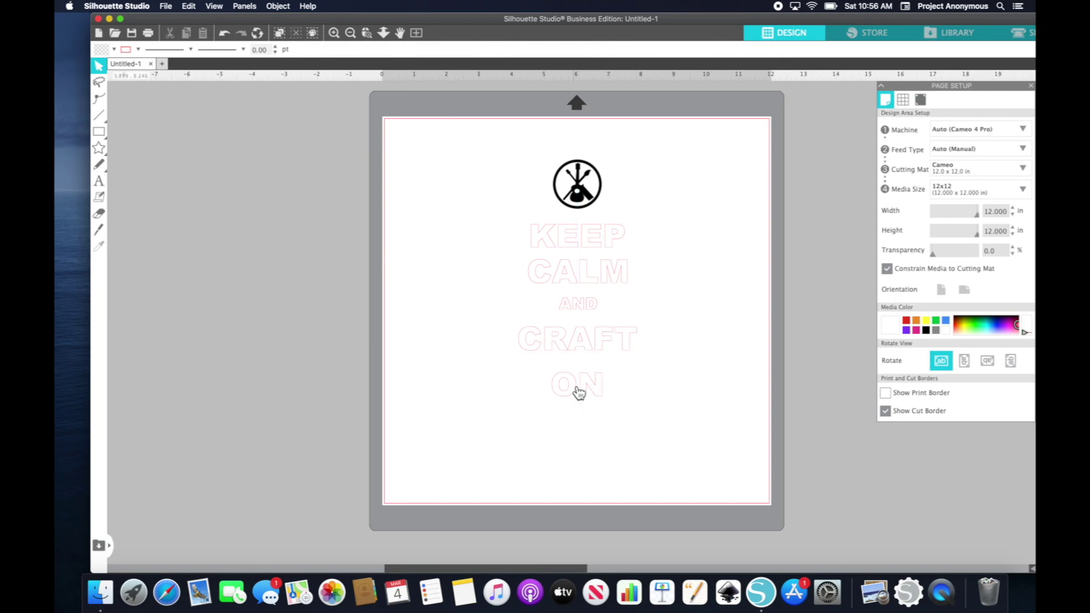
Step: Enlarge the text and move the logo and words to the mat's top-left
{"action": "key", "text": "super+a"}
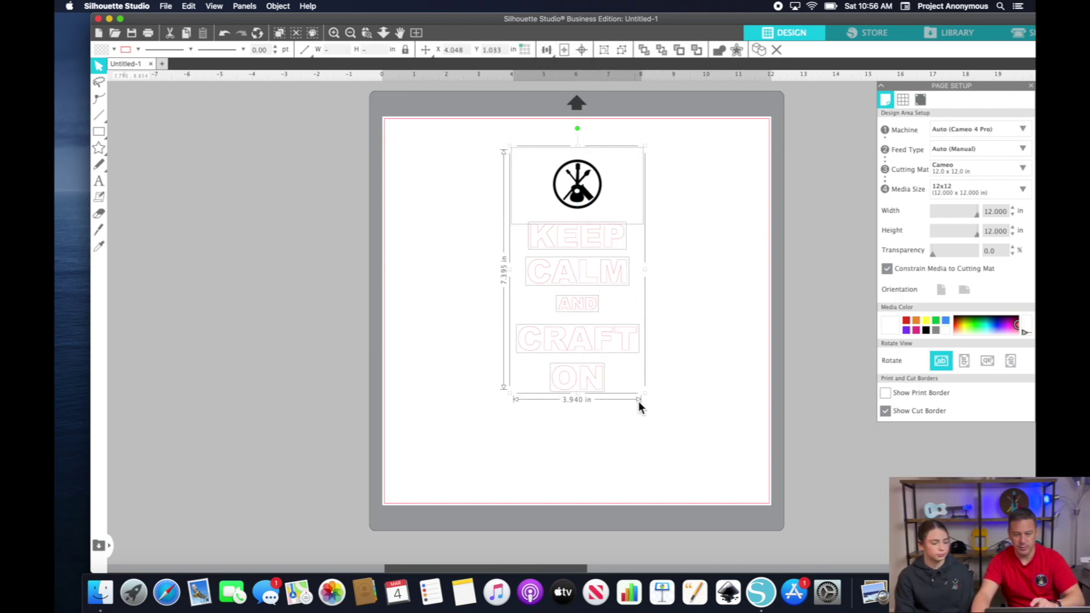
{"action": "left_click", "coordinate": [729, 379]}
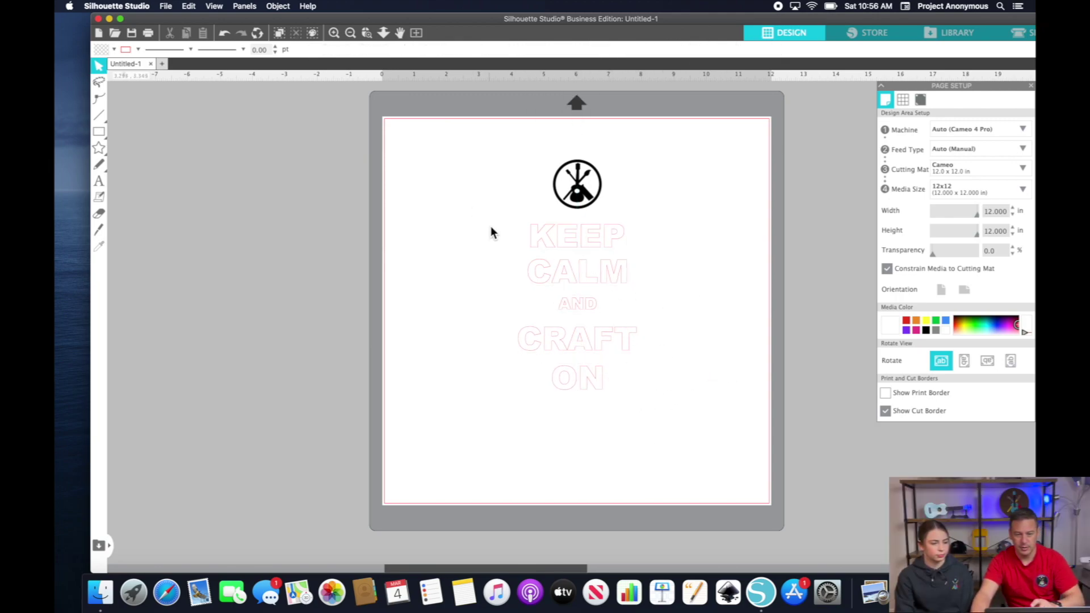
{"action": "left_click_drag", "start_coordinate": [490, 232], "coordinate": [652, 414]}
{"action": "key", "text": "super+a"}
{"action": "left_click_drag", "start_coordinate": [488, 110], "coordinate": [505, 256]}
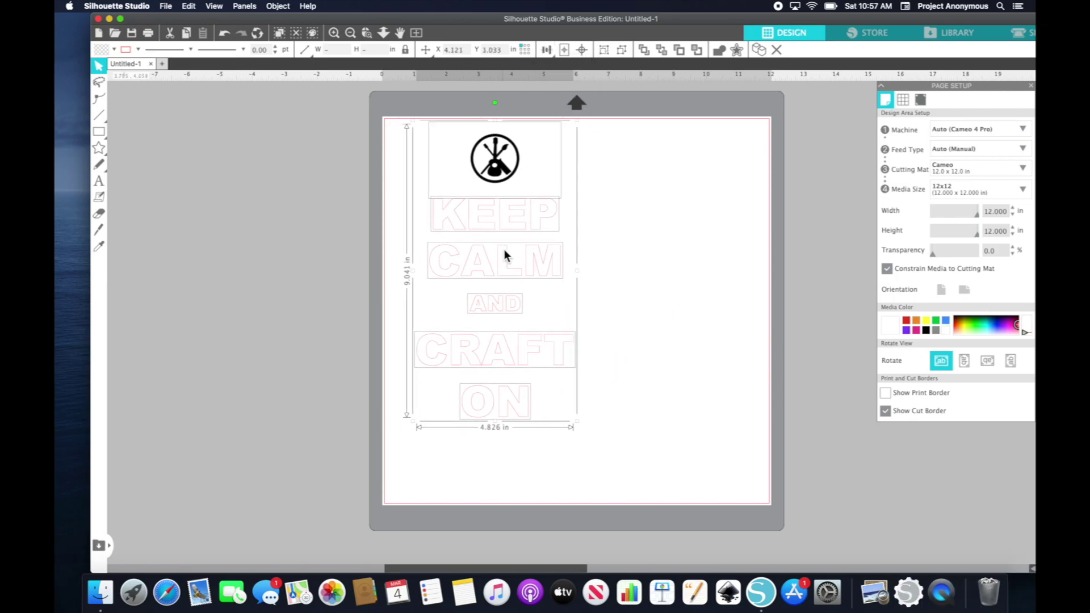
{"action": "left_click", "coordinate": [664, 298]}
{"action": "left_click", "coordinate": [487, 414]}
{"action": "left_click", "coordinate": [605, 435]}
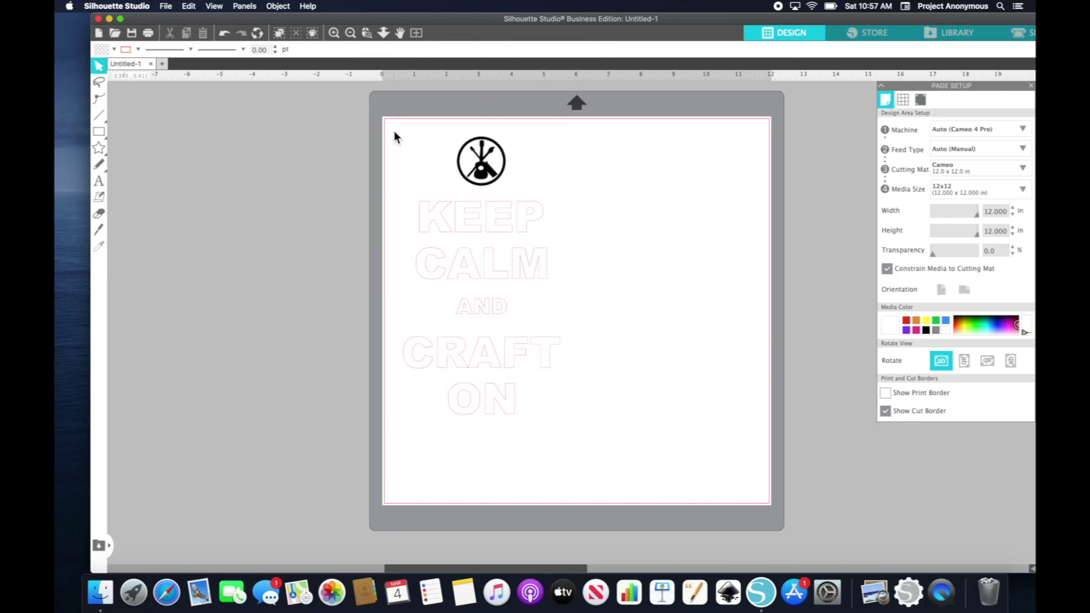
{"action": "left_click_drag", "start_coordinate": [396, 136], "coordinate": [567, 454]}
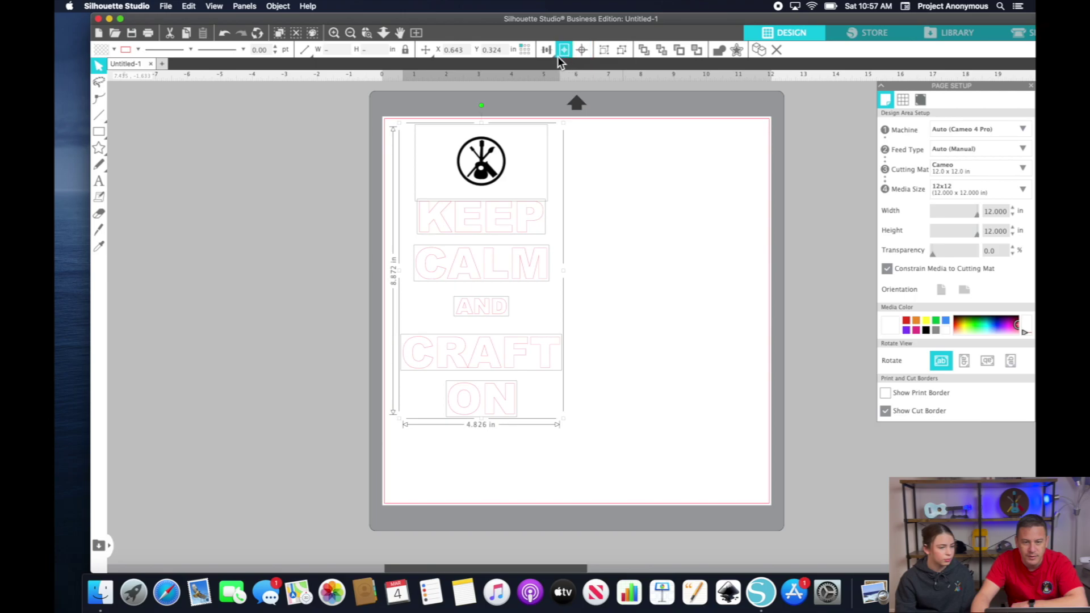
{"action": "mouse_move", "coordinate": [553, 55]}
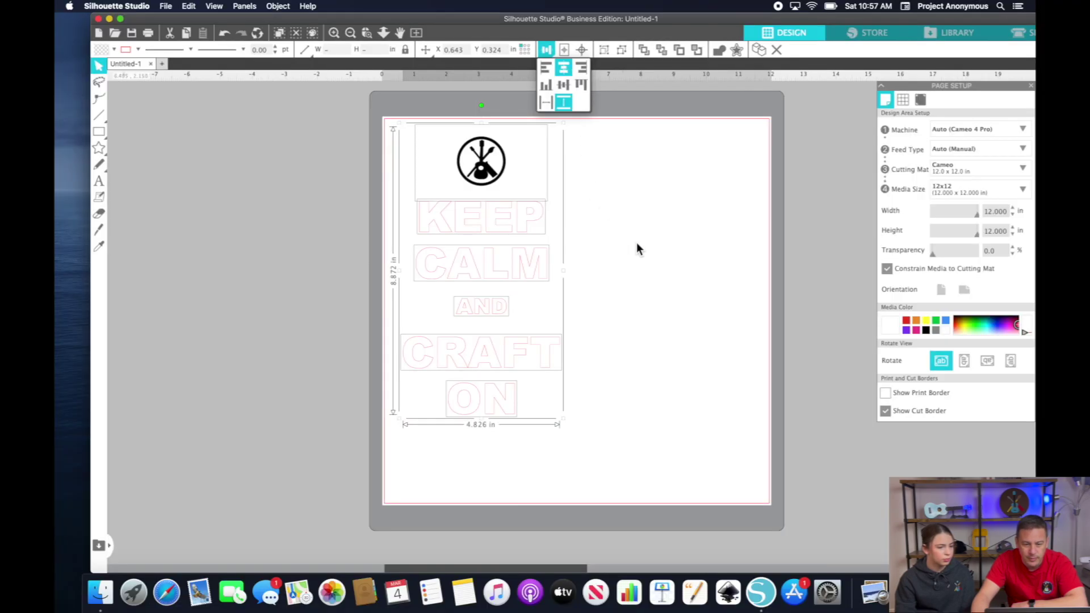
{"action": "left_click", "coordinate": [648, 245]}
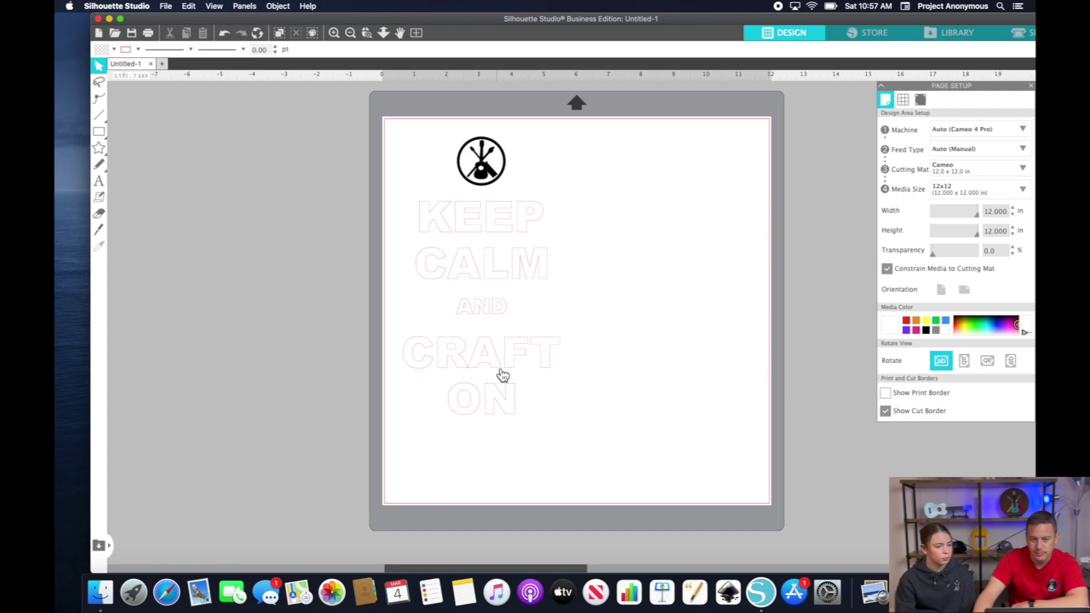
Step: Trace the logo area into a cut outline and move the original picture right
{"action": "left_click", "coordinate": [481, 163]}
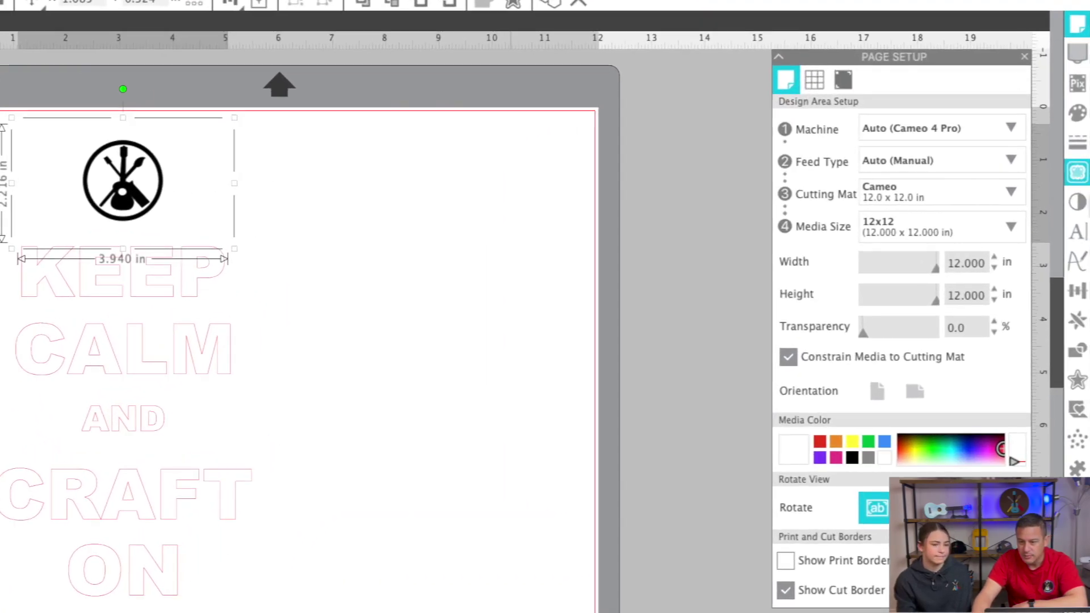
{"action": "left_click", "coordinate": [1065, 175]}
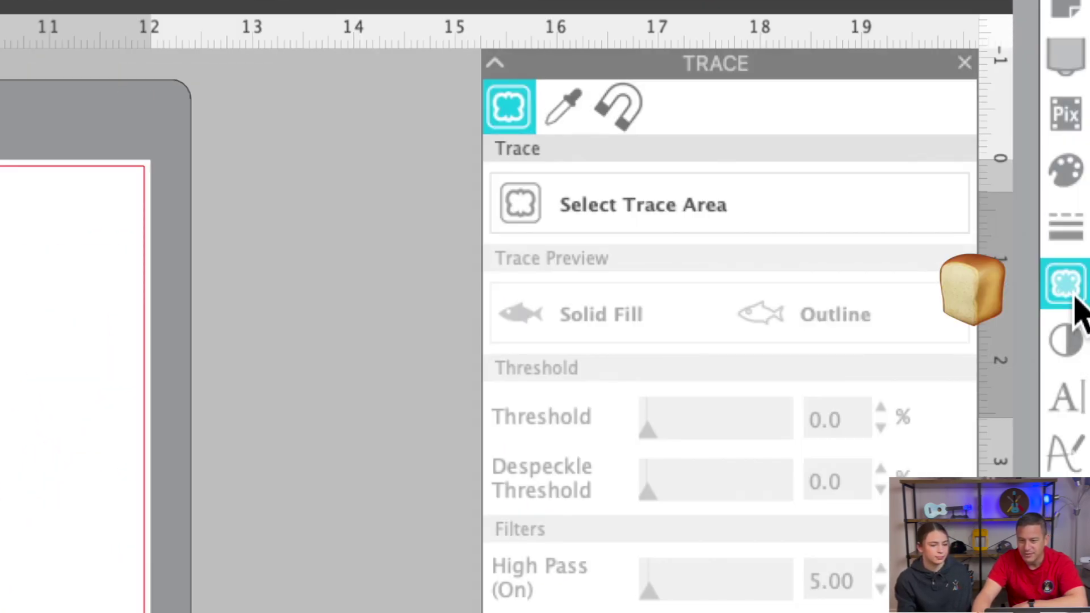
{"action": "left_click", "coordinate": [528, 202]}
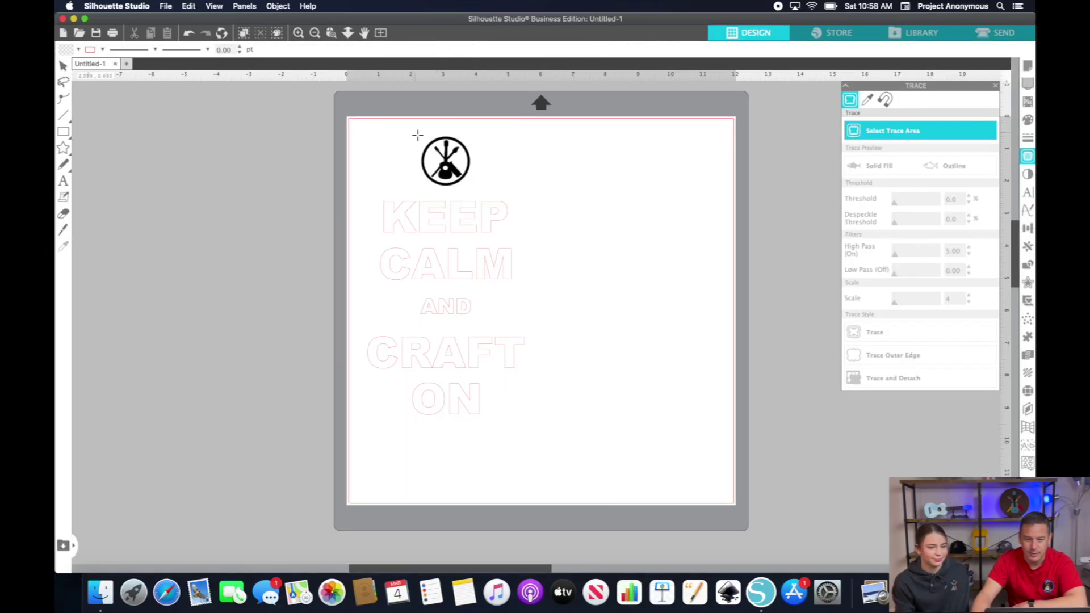
{"action": "mouse_move", "coordinate": [417, 135]}
{"action": "left_mouse_down"}
{"action": "mouse_move", "coordinate": [462, 195]}
{"action": "mouse_move", "coordinate": [482, 194]}
{"action": "left_mouse_up"}
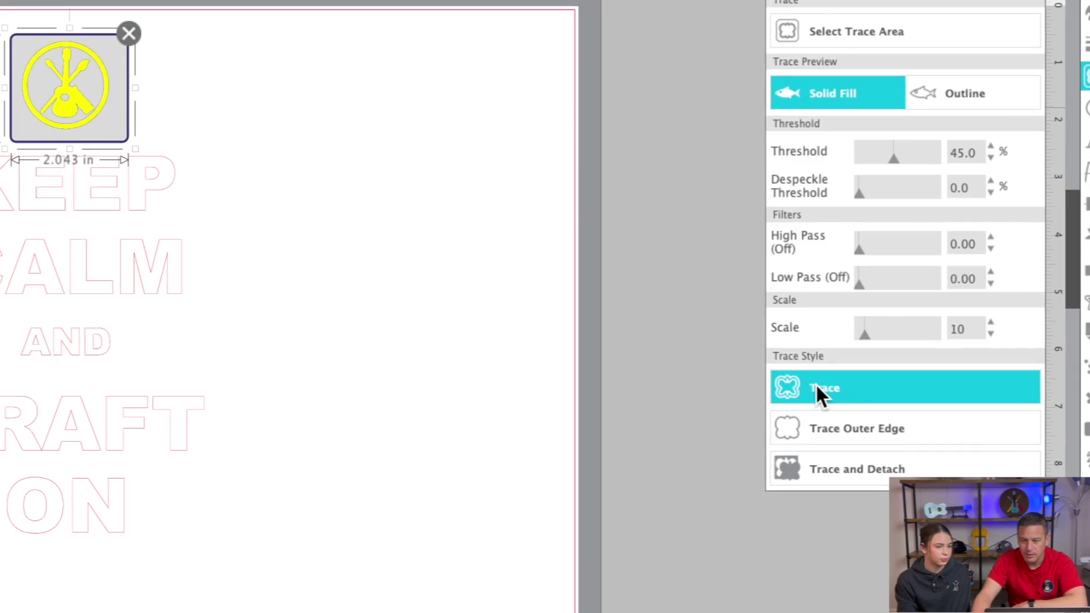
{"action": "left_click", "coordinate": [871, 332]}
{"action": "left_click_drag", "start_coordinate": [483, 158], "coordinate": [666, 155]}
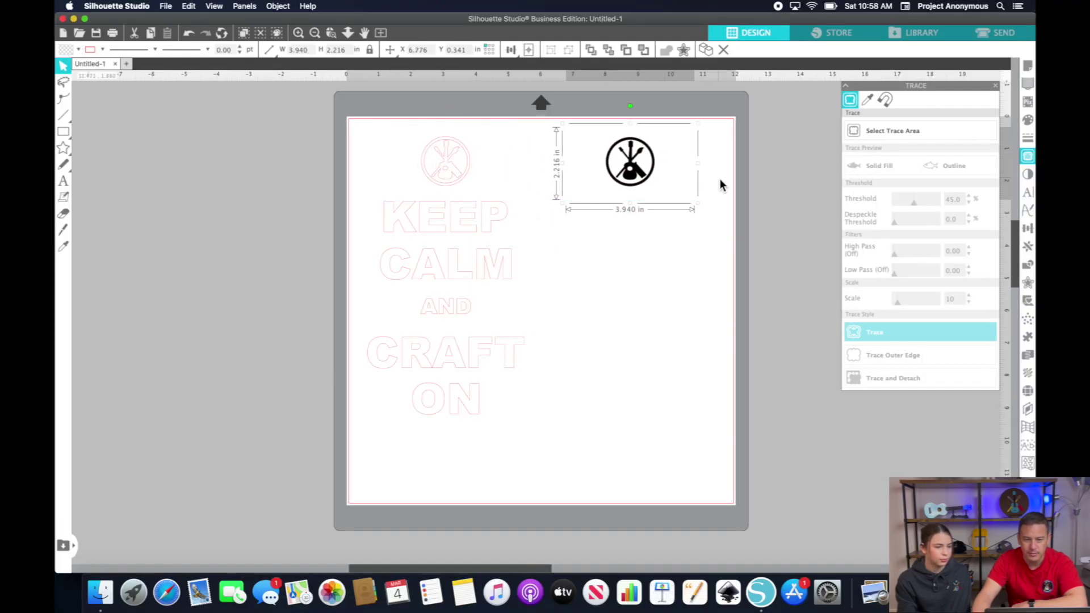
Step: Delete the original logo picture and flip the whole design horizontally
{"action": "key", "text": "Delete"}
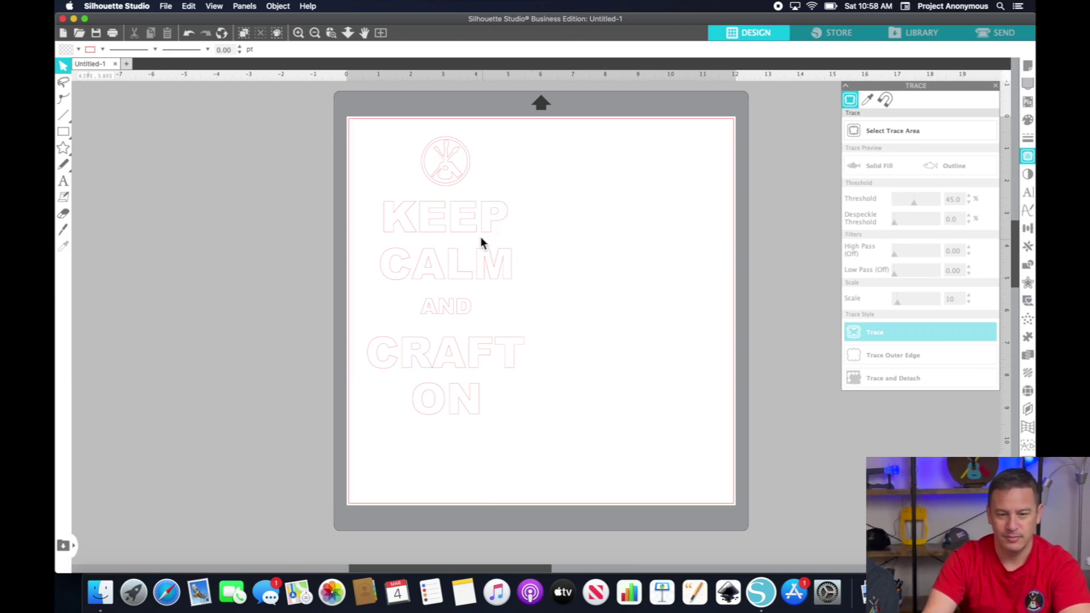
{"action": "left_click_drag", "start_coordinate": [354, 121], "coordinate": [556, 445]}
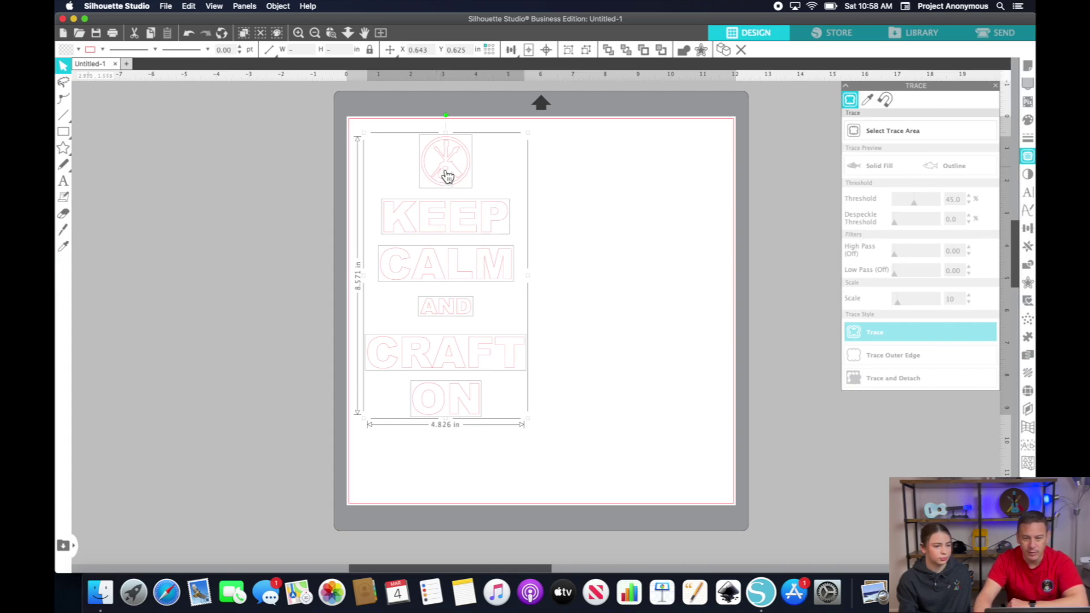
{"action": "right_click", "coordinate": [445, 171]}
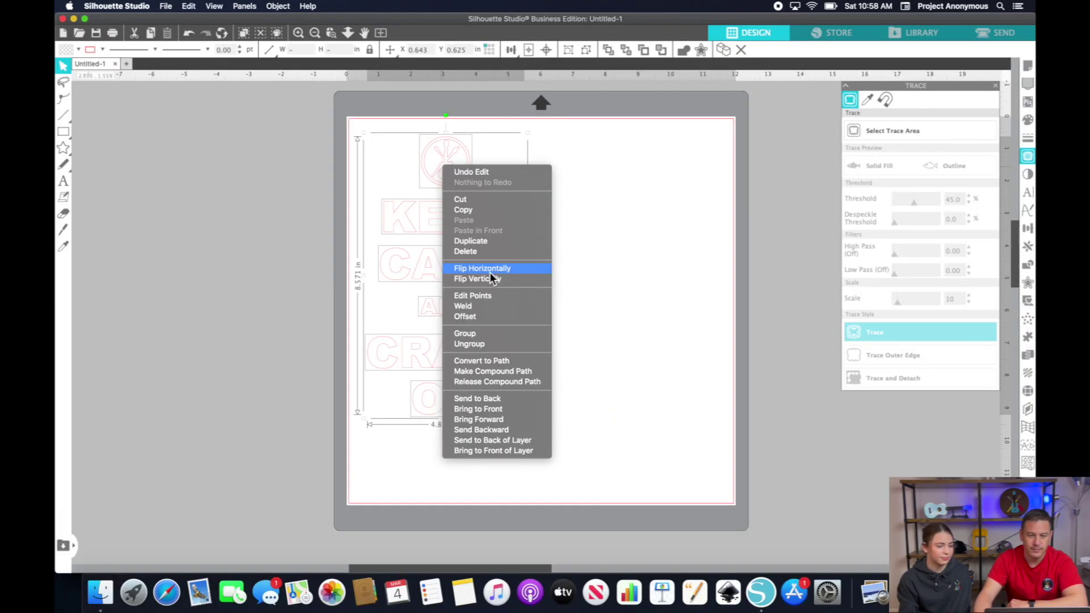
{"action": "left_click", "coordinate": [493, 280]}
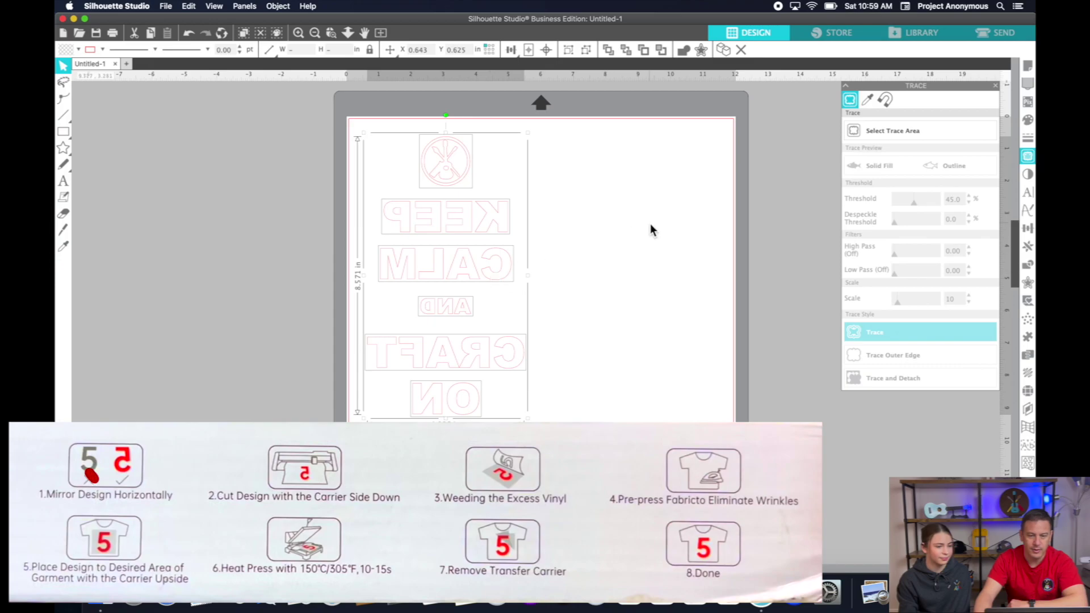
{"action": "left_click", "coordinate": [649, 224]}
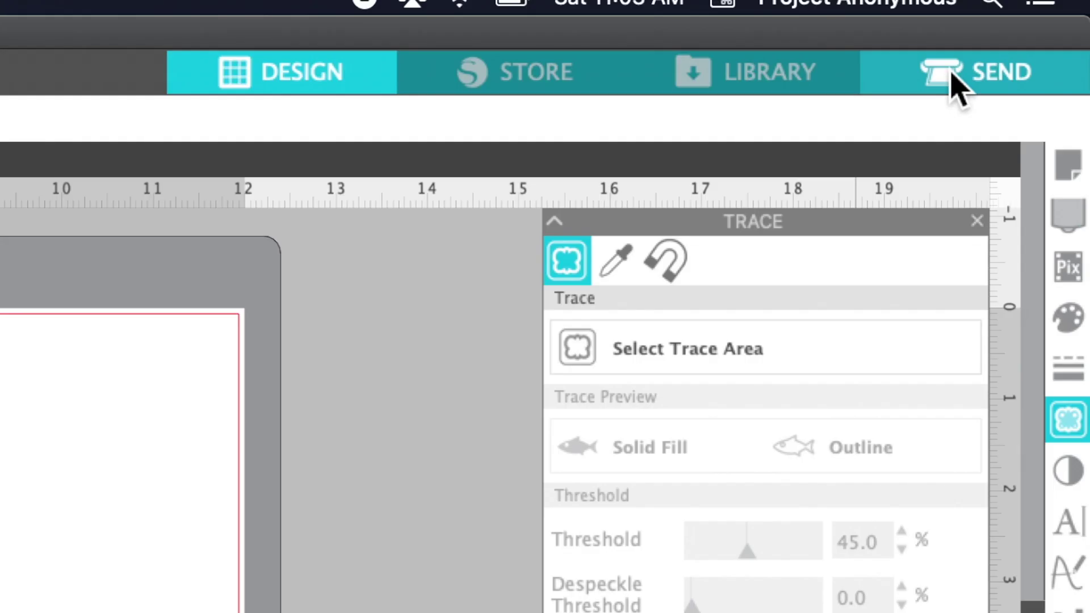
Step: Set the material to Heat Transfer, Smooth, send to the Cameo 4 Pro, and confirm the mirror prompt
{"action": "left_click", "coordinate": [985, 34]}
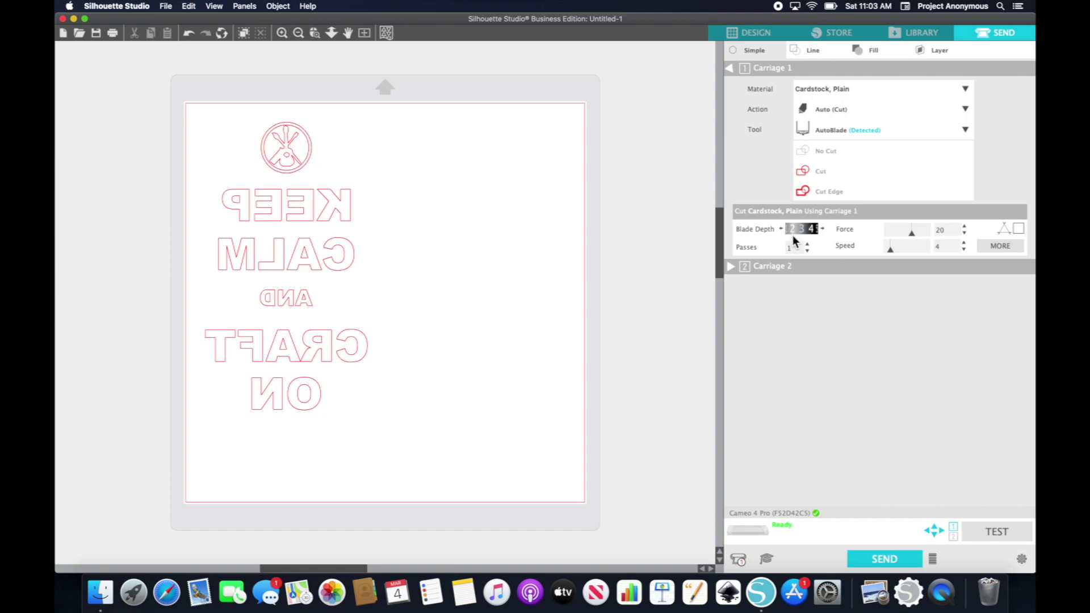
{"action": "left_click", "coordinate": [965, 90]}
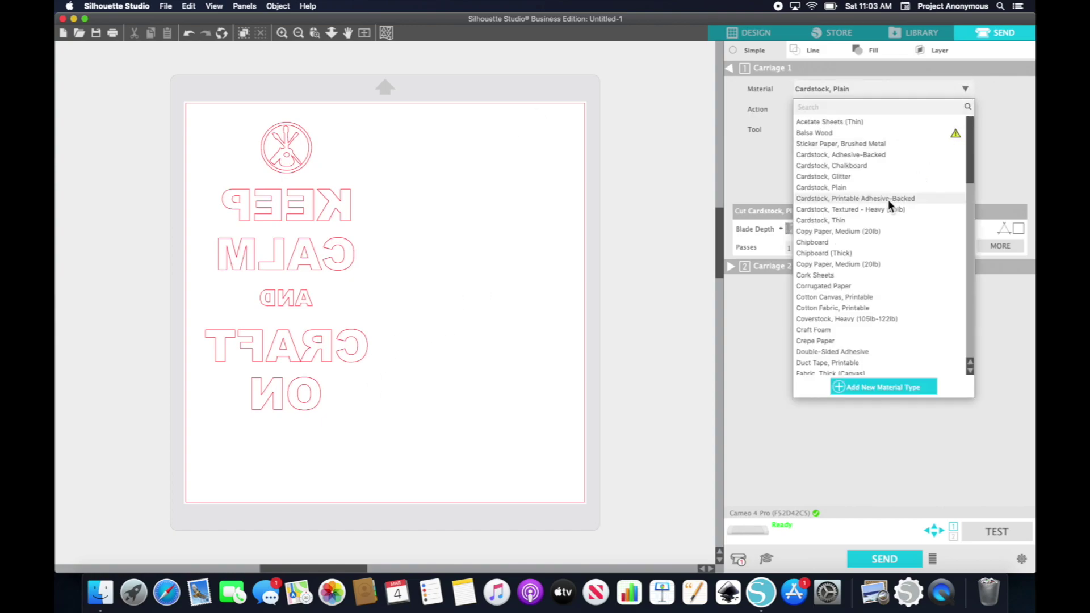
{"action": "scroll", "coordinate": [888, 200], "scroll_direction": "down", "scroll_amount": 10}
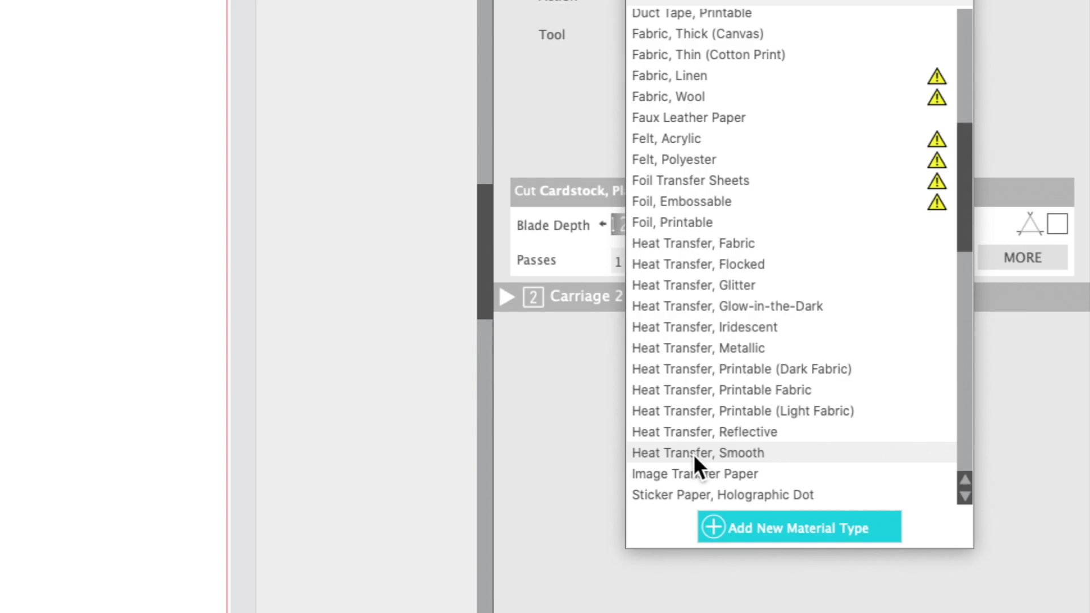
{"action": "left_click", "coordinate": [693, 453]}
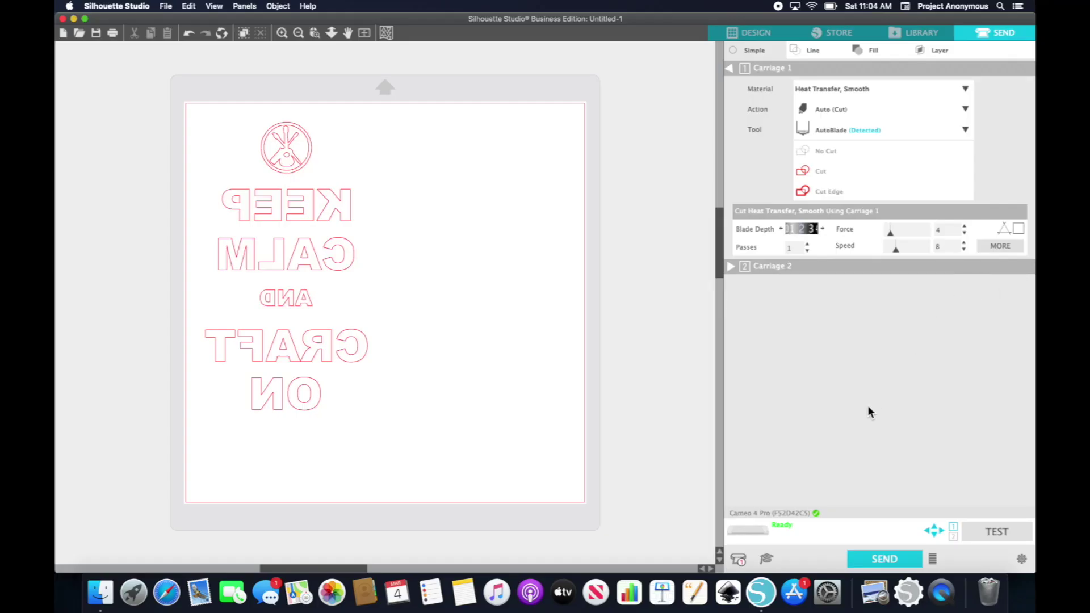
{"action": "left_click", "coordinate": [900, 561]}
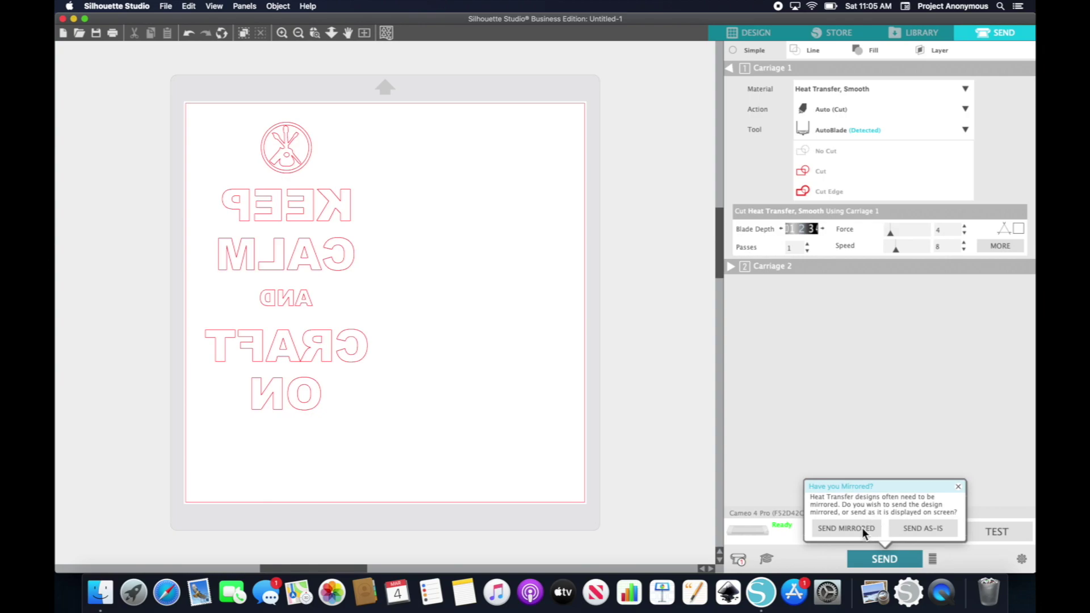
{"action": "left_click", "coordinate": [914, 528]}
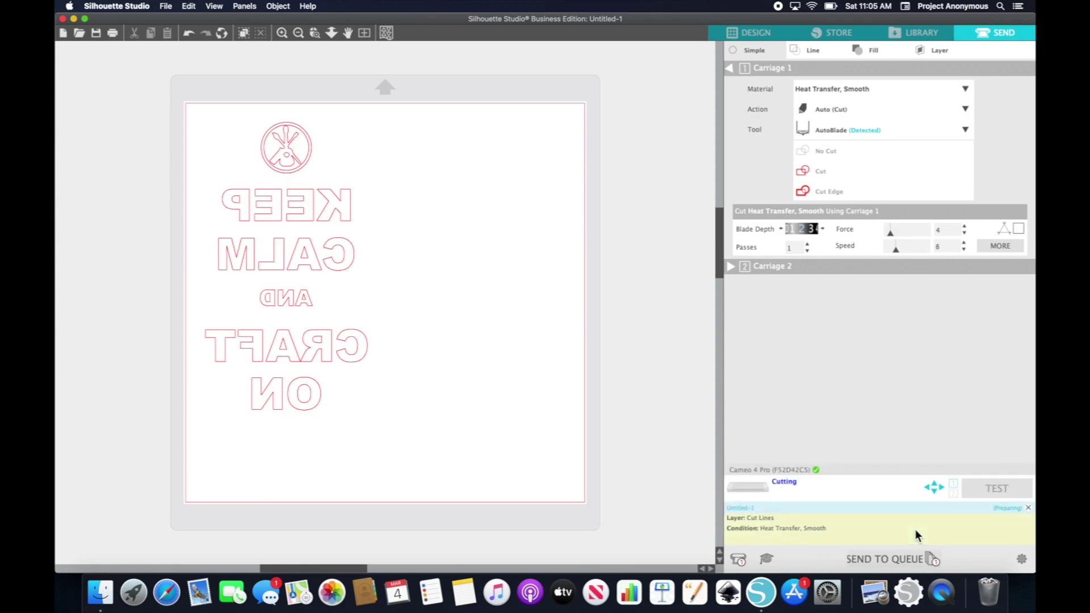